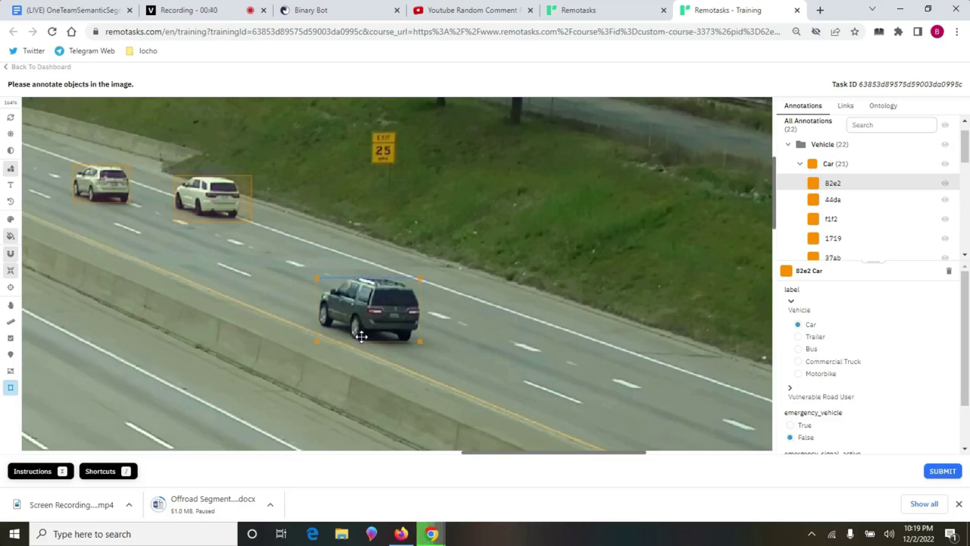
# Adjust the bottom edge of the dark SUV's bounding box and tighten the right and bottom edges of the nearby white SUV's box
pyautogui.moveTo(363, 345); pyautogui.dragTo(360, 339)
pyautogui.moveTo(372, 338); pyautogui.dragTo(372, 342)
pyautogui.click(245, 199)
pyautogui.moveTo(245, 198); pyautogui.dragTo(239, 198)
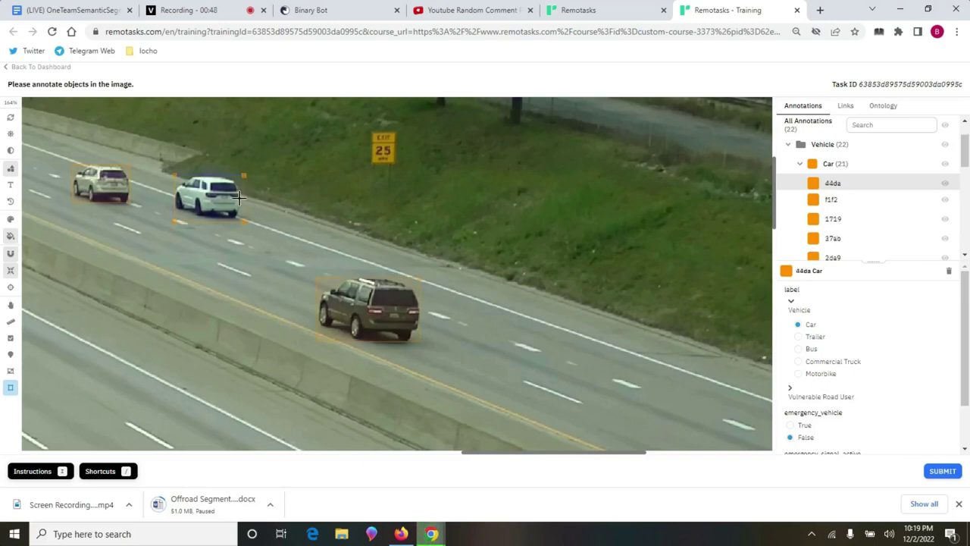
pyautogui.moveTo(183, 221); pyautogui.dragTo(185, 217)
# Mark the ambulance, labelled Commercial Truck, with emergency_vehicle True and emergency_signal_active False
pyautogui.moveTo(478, 452); pyautogui.dragTo(177, 409)
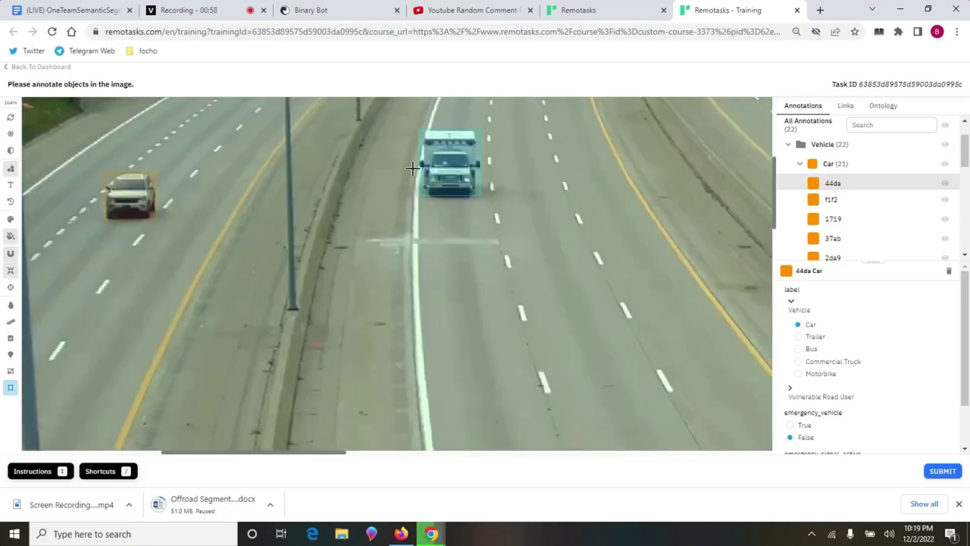
pyautogui.click(458, 159)
pyautogui.scroll(-1, 841, 387)
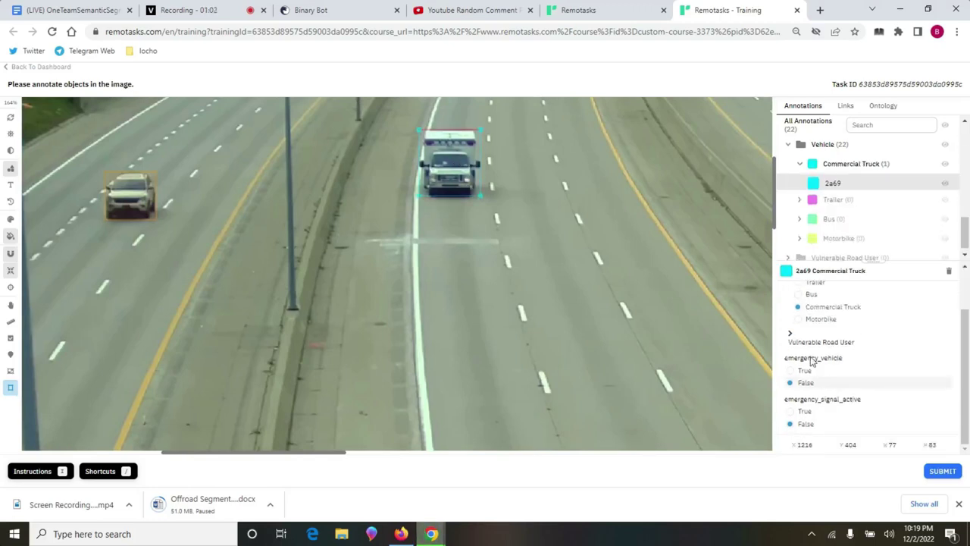
pyautogui.scroll(1, 813, 313)
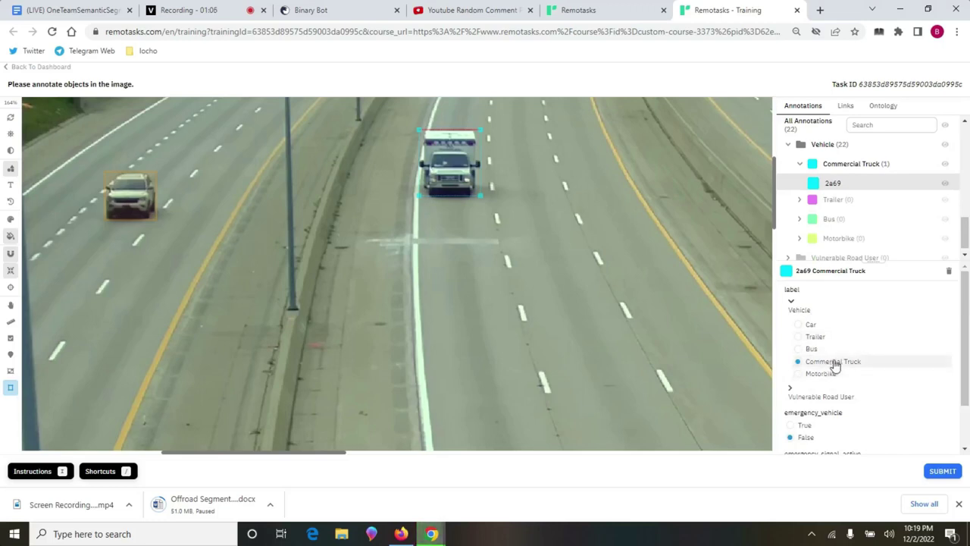
pyautogui.scroll(-1, 848, 392)
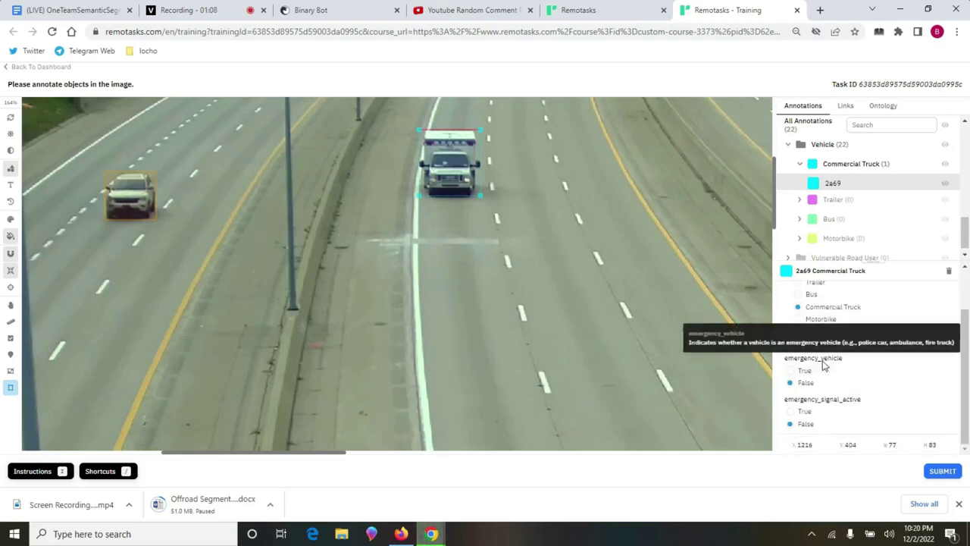
pyautogui.click(802, 371)
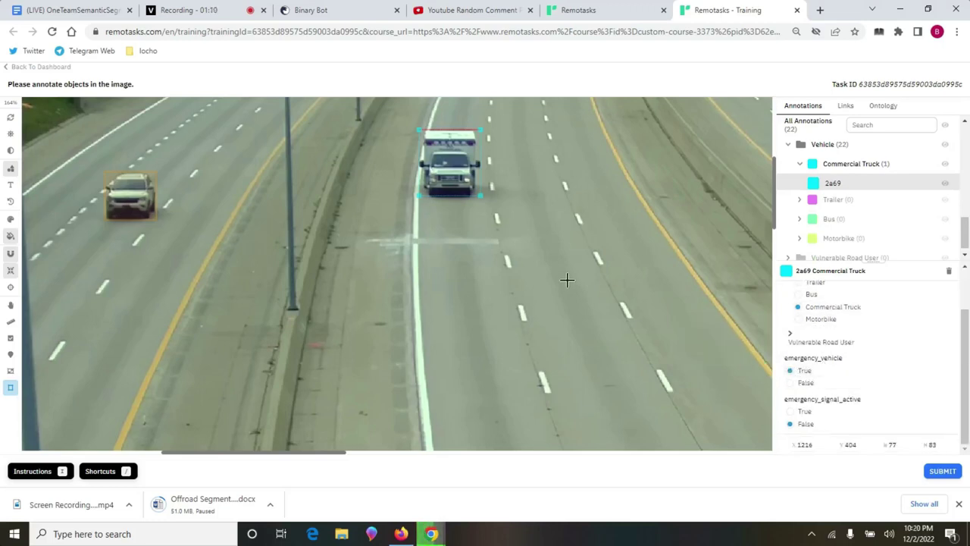
pyautogui.scroll(3, 546, 259)
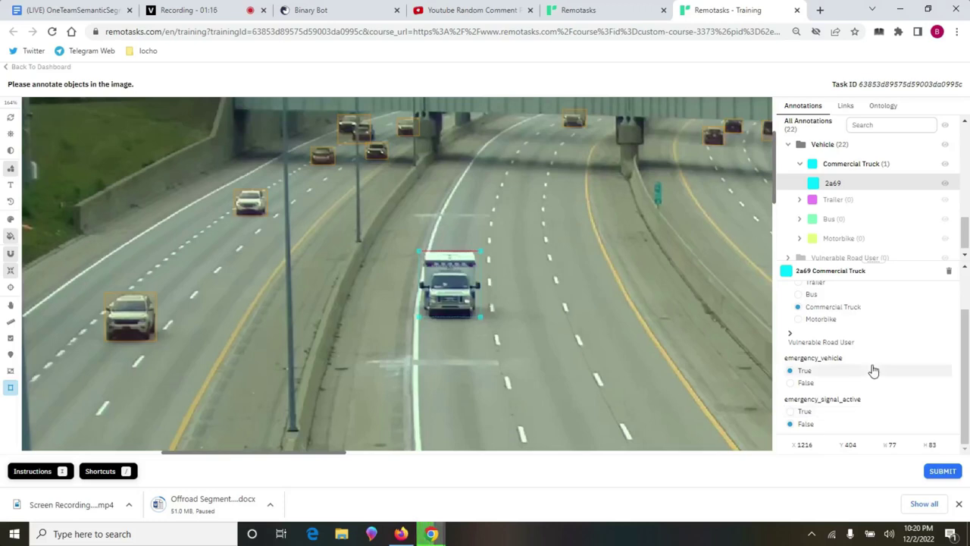
pyautogui.moveTo(859, 403)
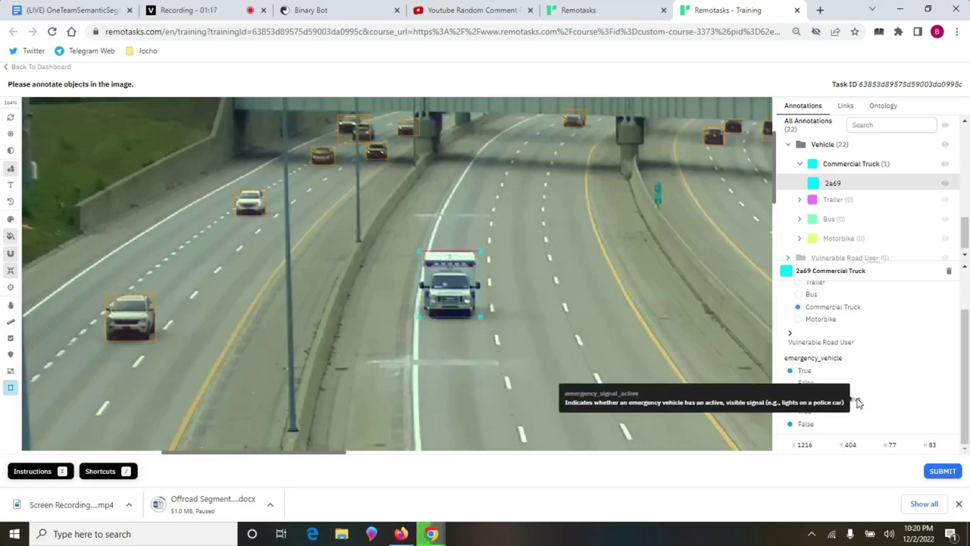
pyautogui.click(790, 423)
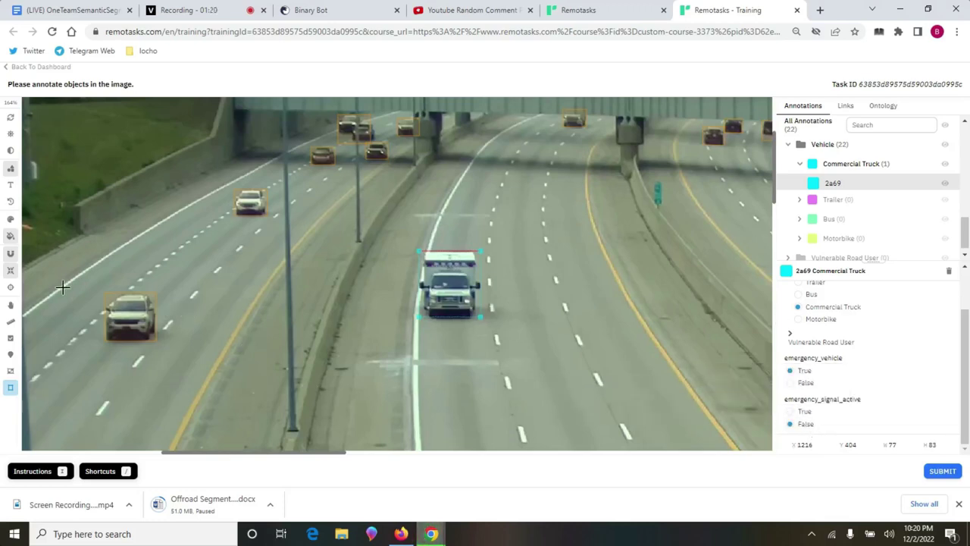
# Draw a bounding box about 31 by 26 px around the unannotated car behind the light pole near the overpass and label it Car
pyautogui.scroll(3, 364, 209)
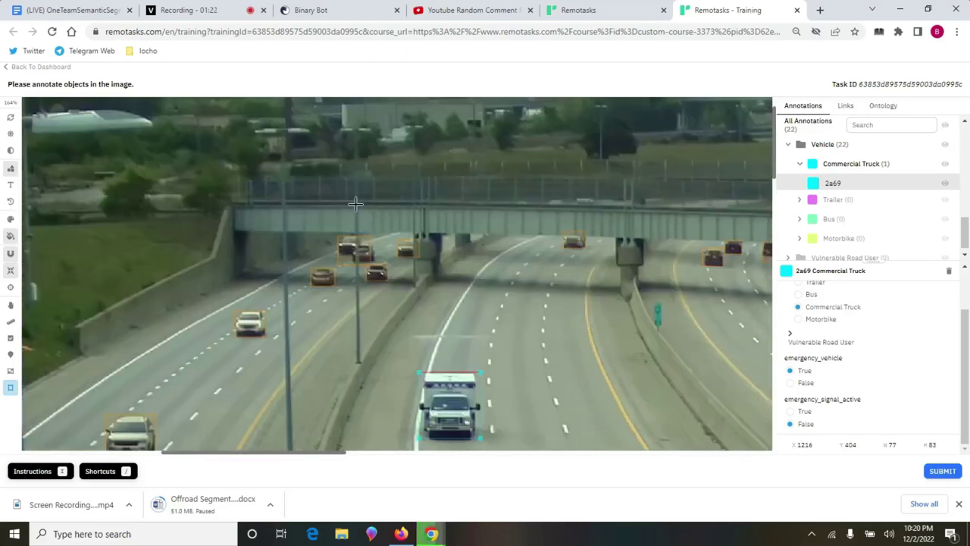
pyautogui.click(364, 259)
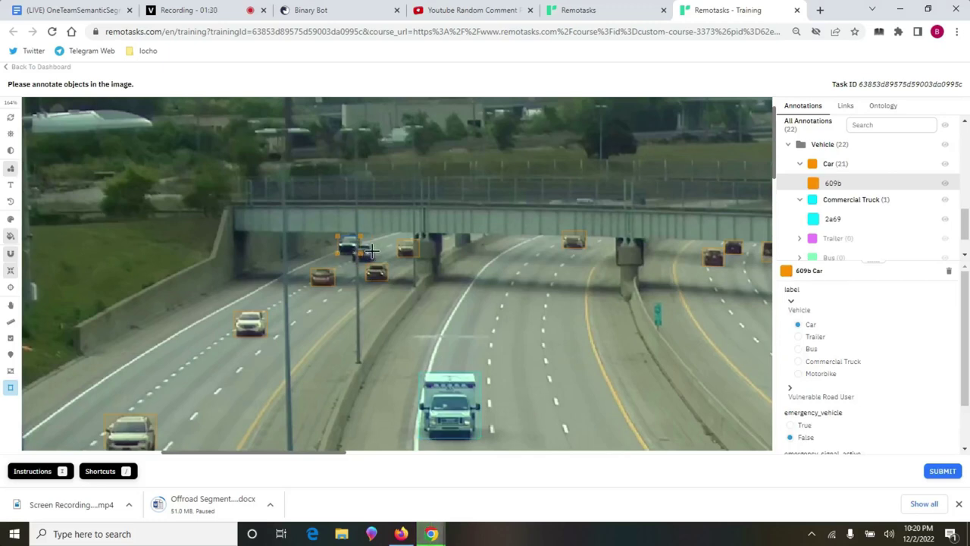
pyautogui.press('Escape')
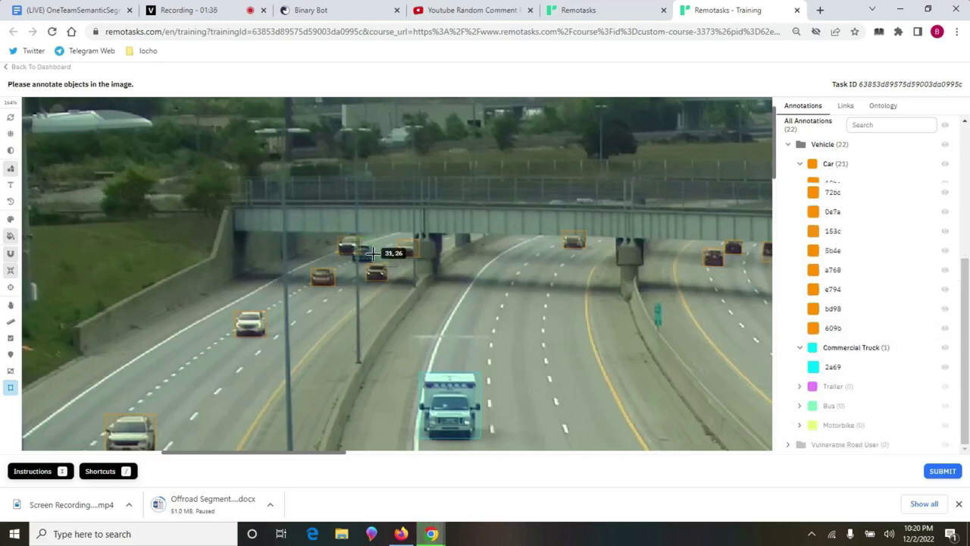
pyautogui.moveTo(373, 260); pyautogui.dragTo(374, 260)
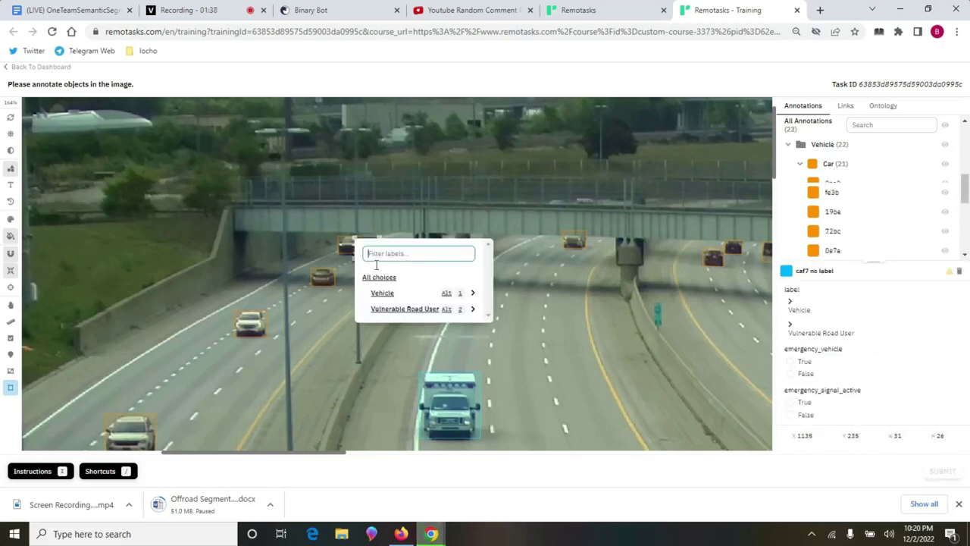
pyautogui.click(471, 296)
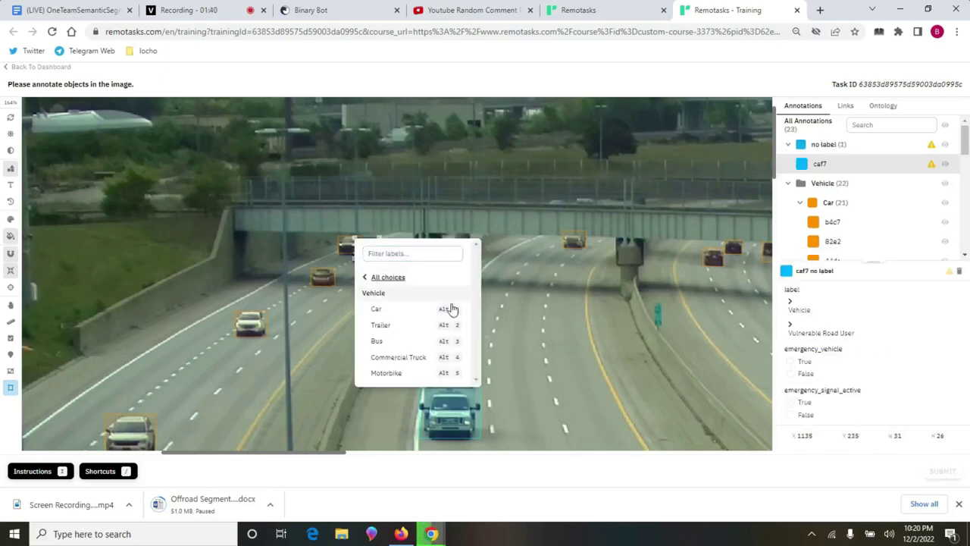
pyautogui.click(411, 310)
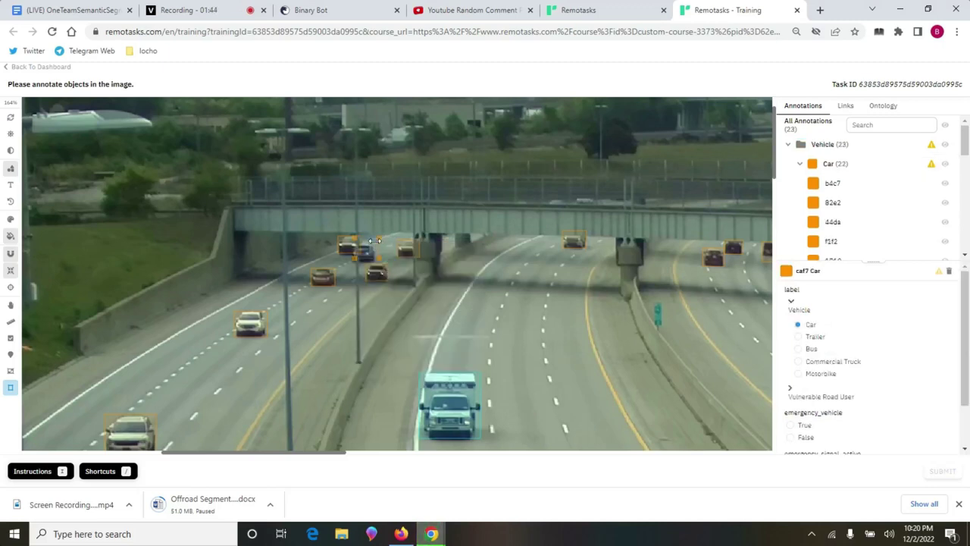
# Fit the new box closely to the car behind the pole, resizing it to about 27 by 28 px
pyautogui.moveTo(369, 245)
pyautogui.mouseDown()
pyautogui.moveTo(377, 252)
pyautogui.moveTo(364, 259)
pyautogui.mouseUp()
pyautogui.press('Escape')
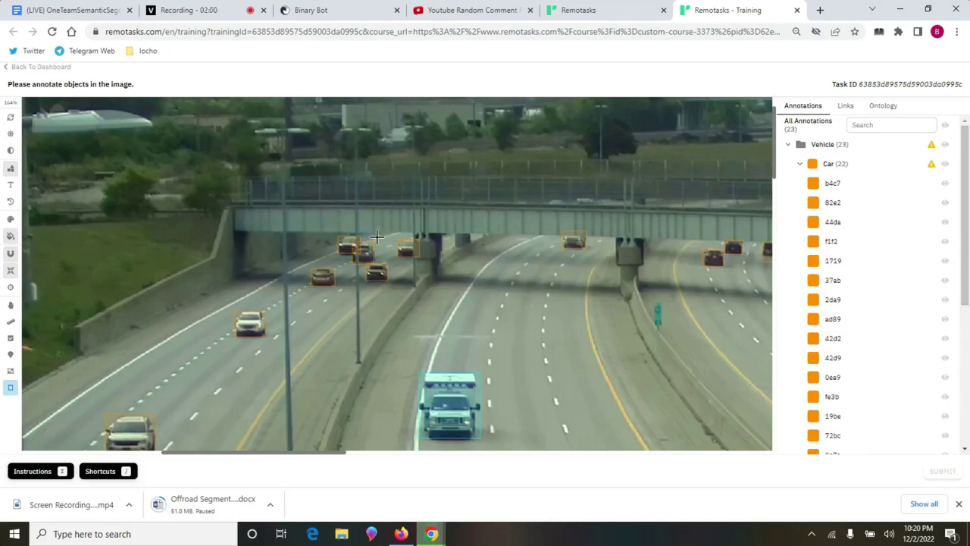
pyautogui.scroll(5, 460, 266)
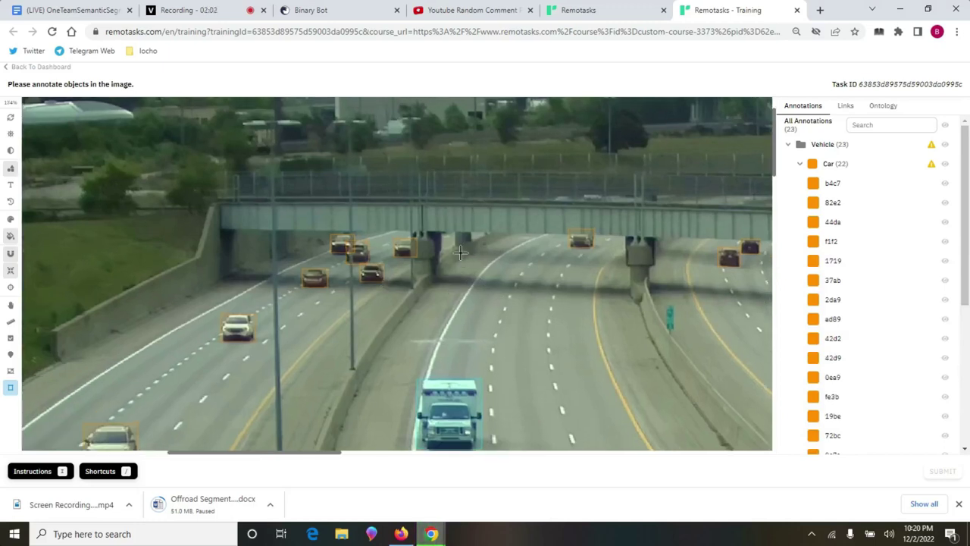
pyautogui.scroll(2, 414, 266)
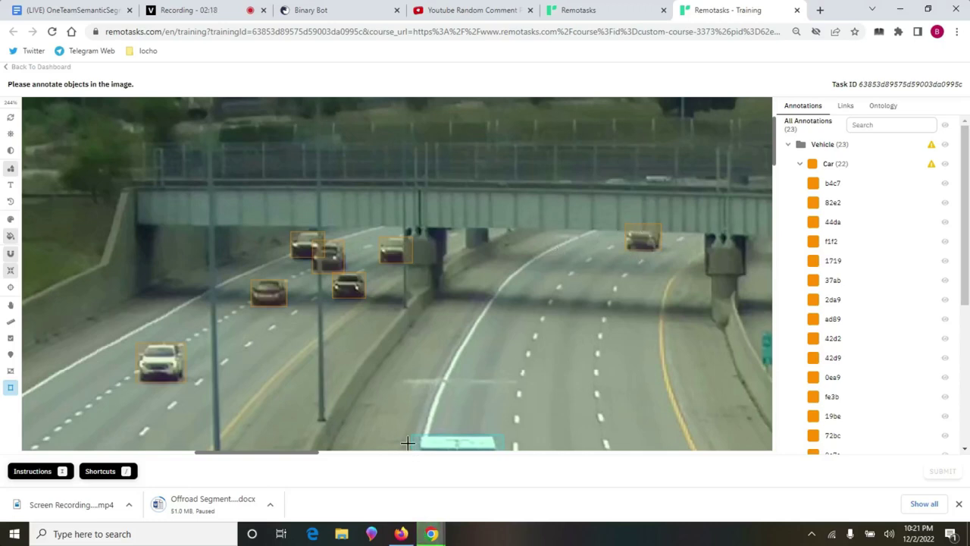
# Set emergency_vehicle and emergency_signal_active to False for the Car annotation flagged with a warning
pyautogui.press('r')
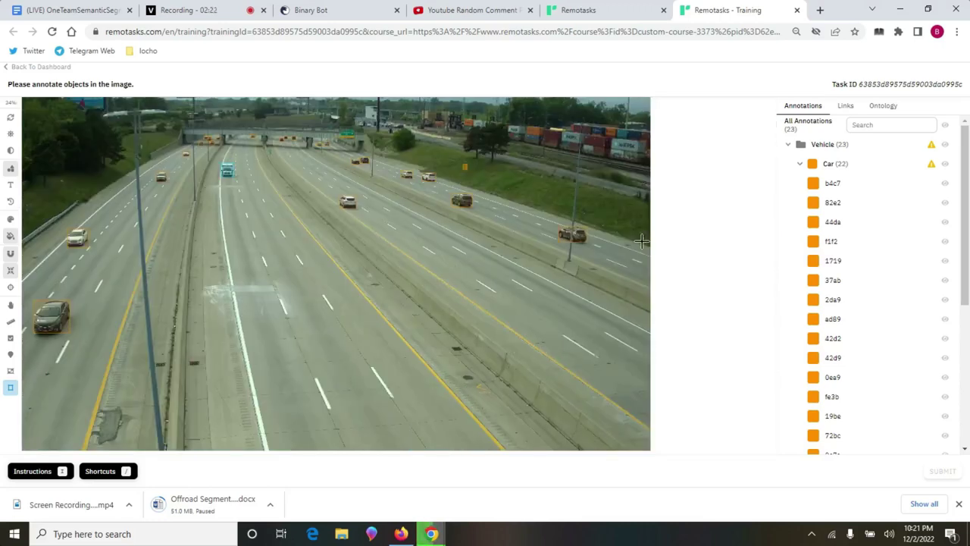
pyautogui.scroll(-1, 900, 351)
pyautogui.scroll(-3, 900, 351)
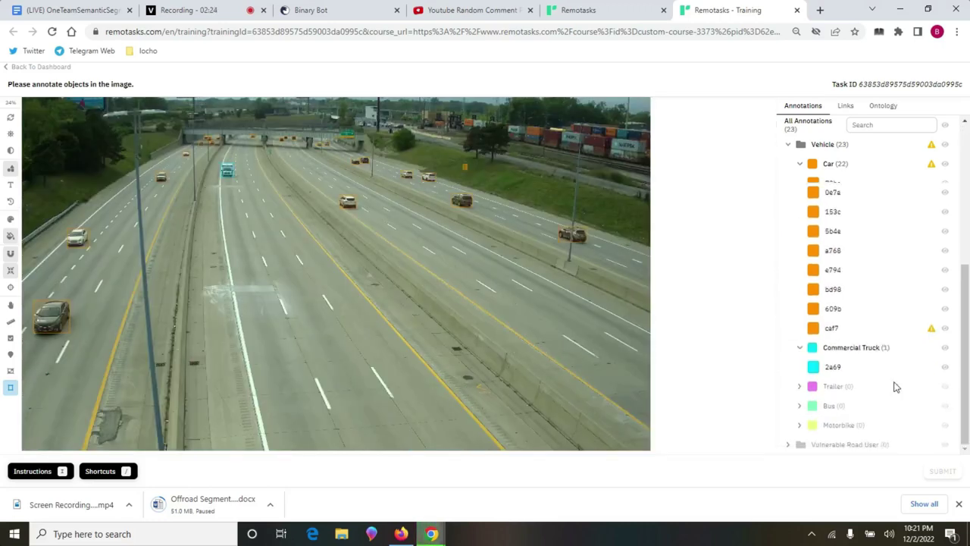
pyautogui.click(882, 332)
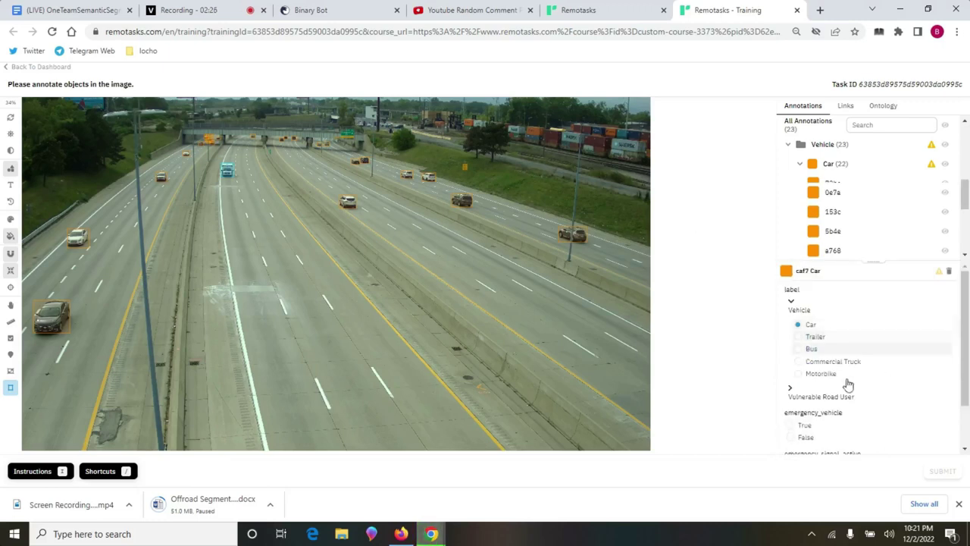
pyautogui.scroll(-2, 843, 395)
pyautogui.click(804, 383)
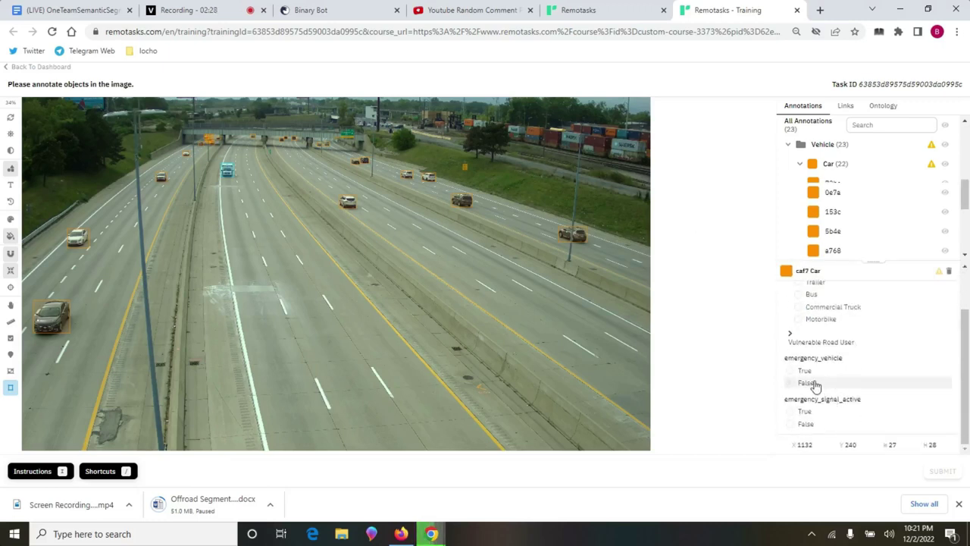
pyautogui.click(818, 428)
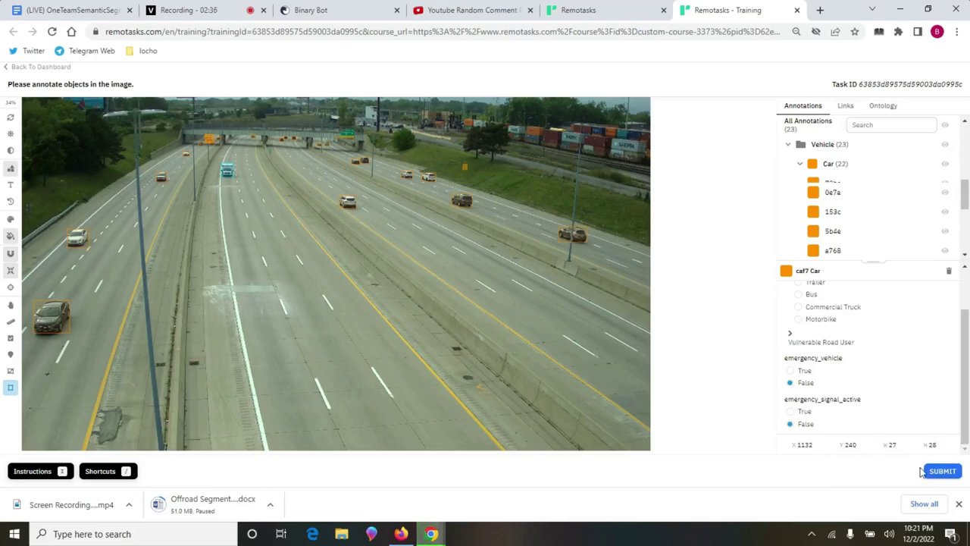
# Submit the annotated highway image for grading and return to the training task to view its results
pyautogui.click(941, 472)
pyautogui.click(190, 10)
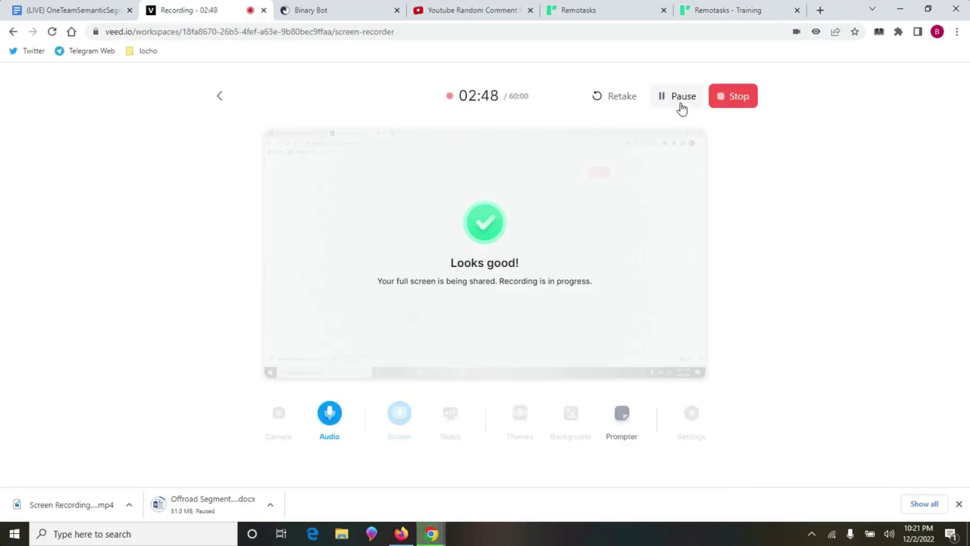
pyautogui.click(595, 13)
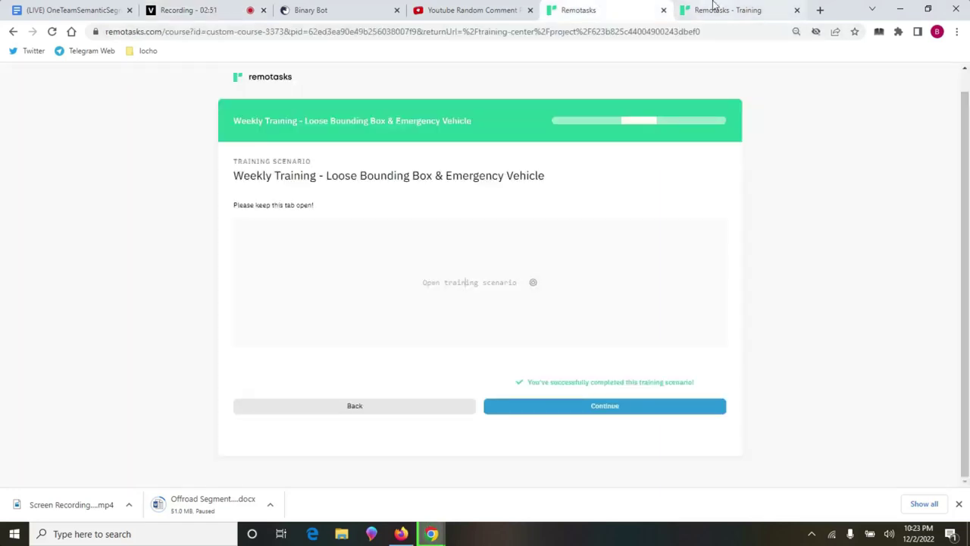
pyautogui.click(719, 10)
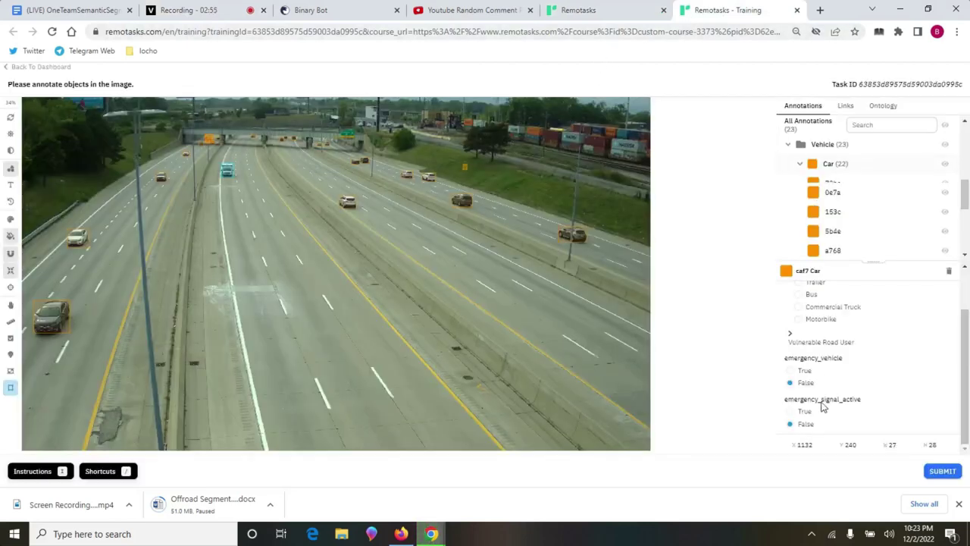
pyautogui.click(948, 471)
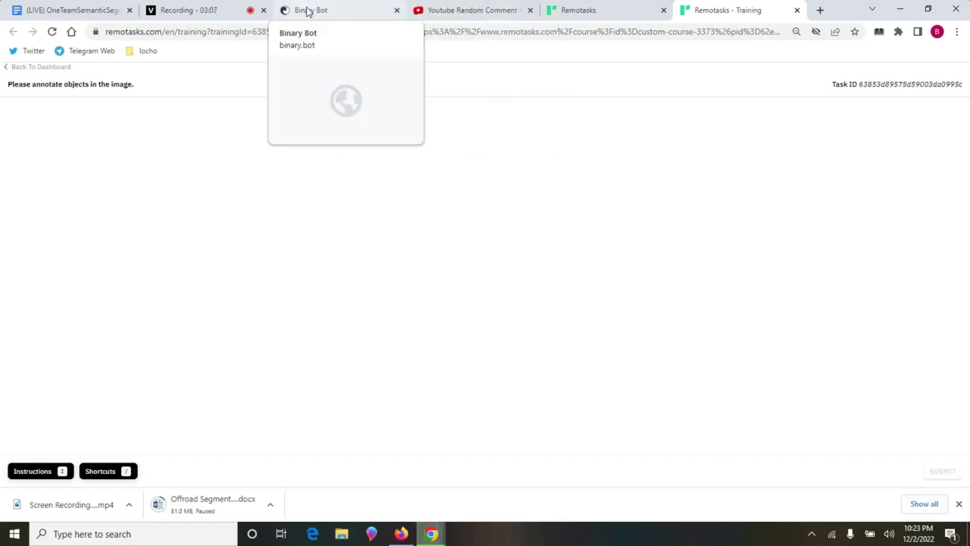
pyautogui.click(210, 13)
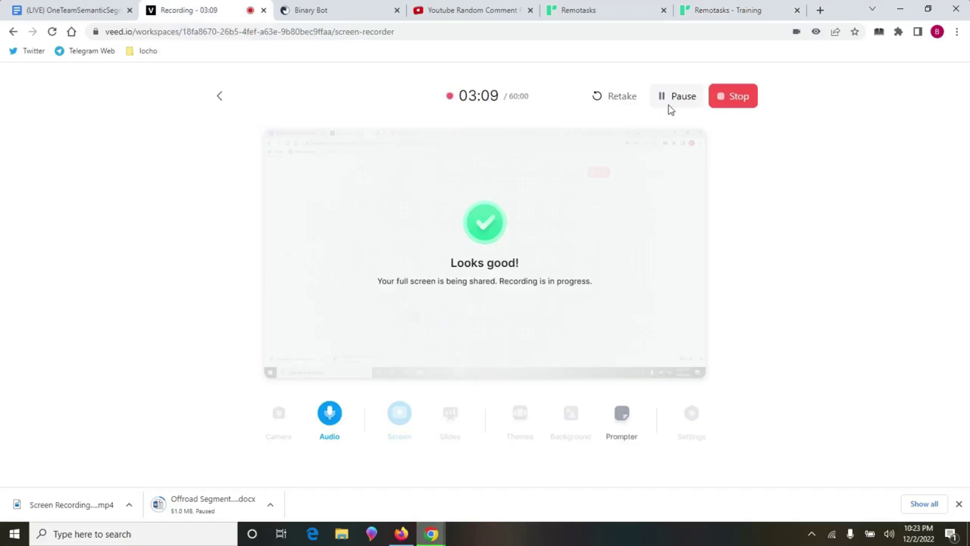
pyautogui.click(731, 12)
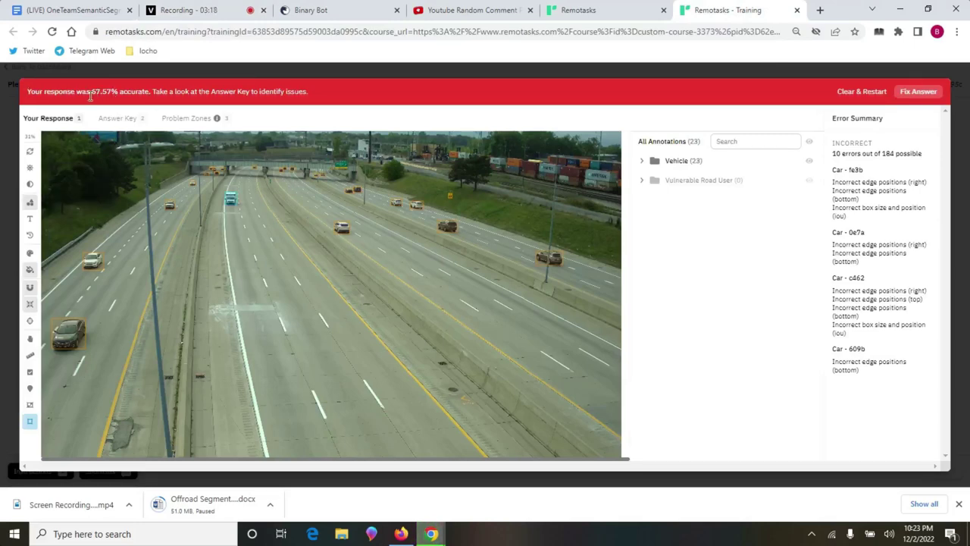
# Examine the accuracy score, the error summary, the problem zones and the answer key of the graded response
pyautogui.moveTo(104, 90); pyautogui.dragTo(120, 90)
pyautogui.moveTo(836, 142); pyautogui.dragTo(932, 397)
pyautogui.click(864, 173)
pyautogui.click(121, 124)
pyautogui.click(189, 124)
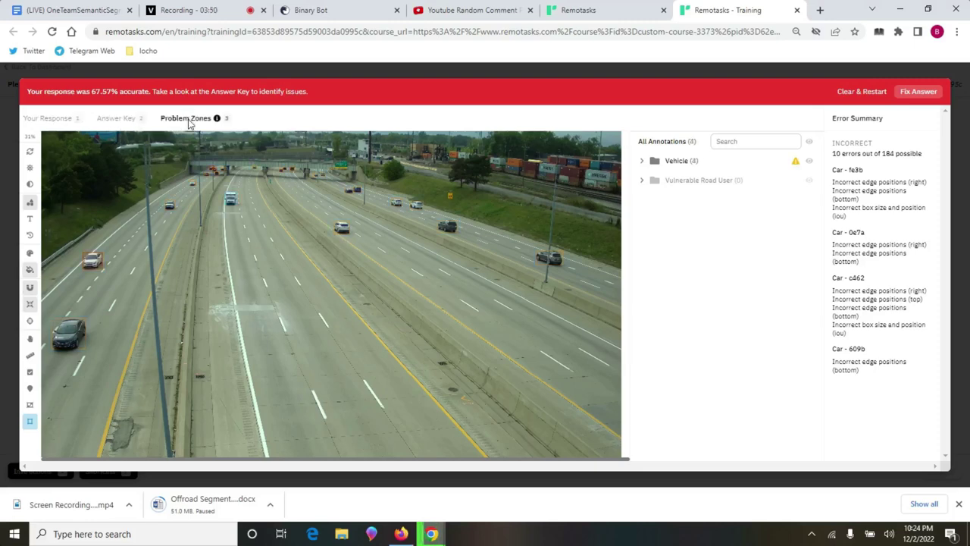
pyautogui.click(125, 123)
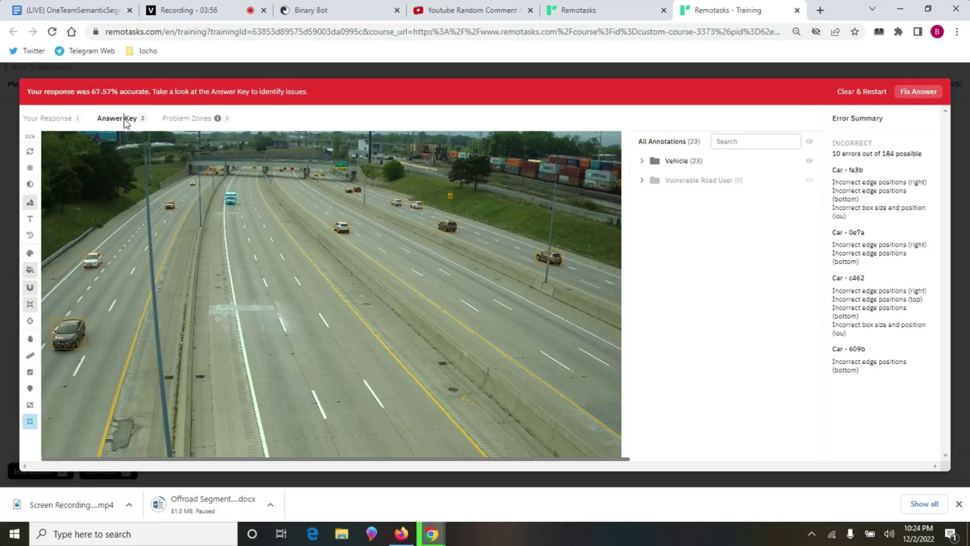
# List the individual Car annotations in the submitted response and bring up the answer key for comparison
pyautogui.click(57, 121)
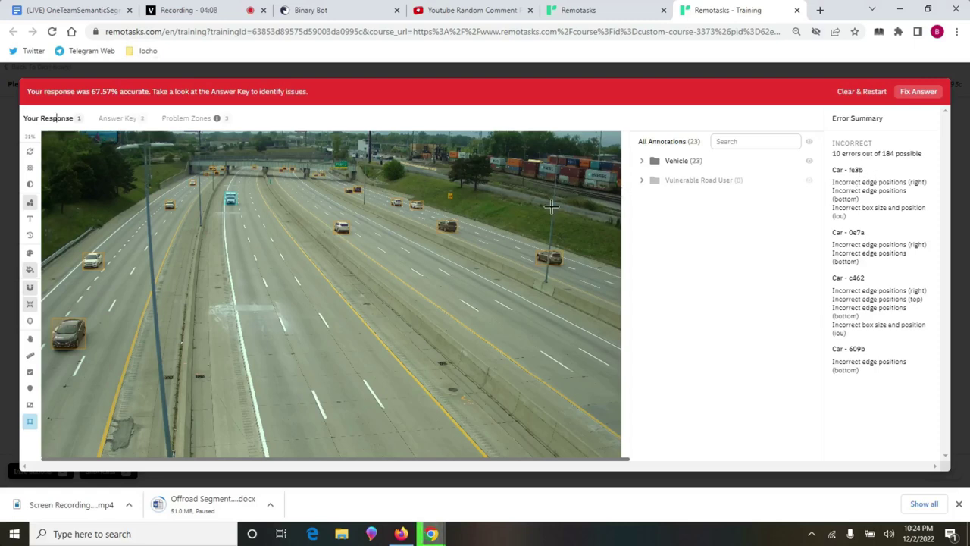
pyautogui.click(686, 161)
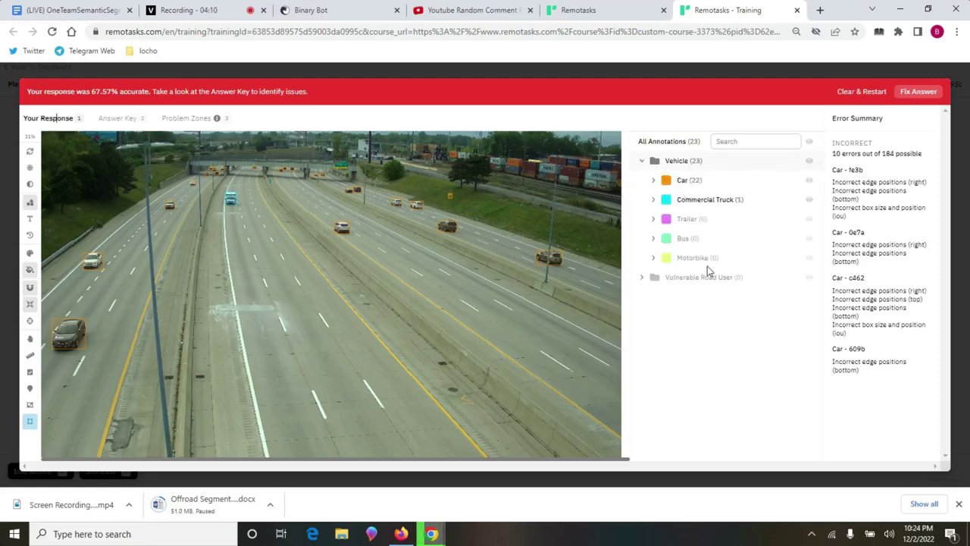
pyautogui.click(685, 186)
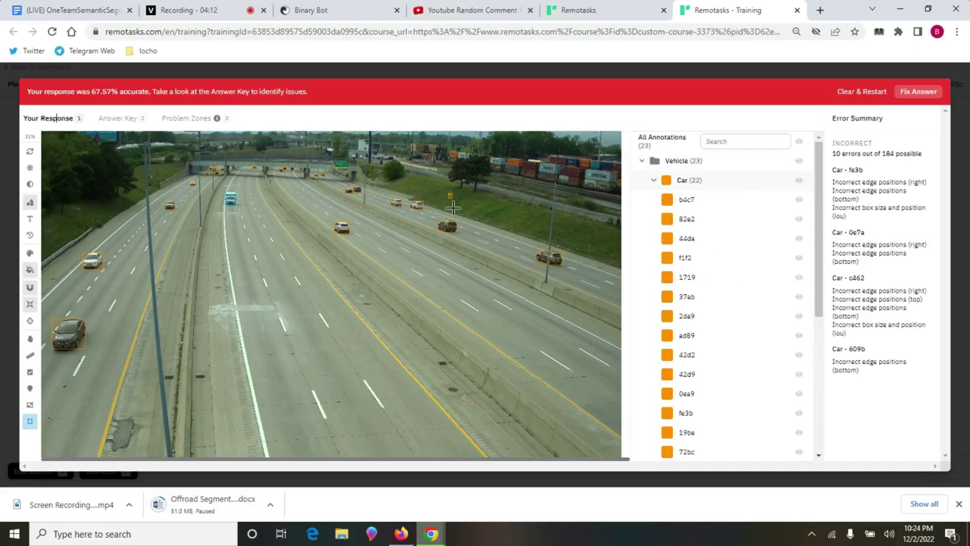
pyautogui.click(106, 119)
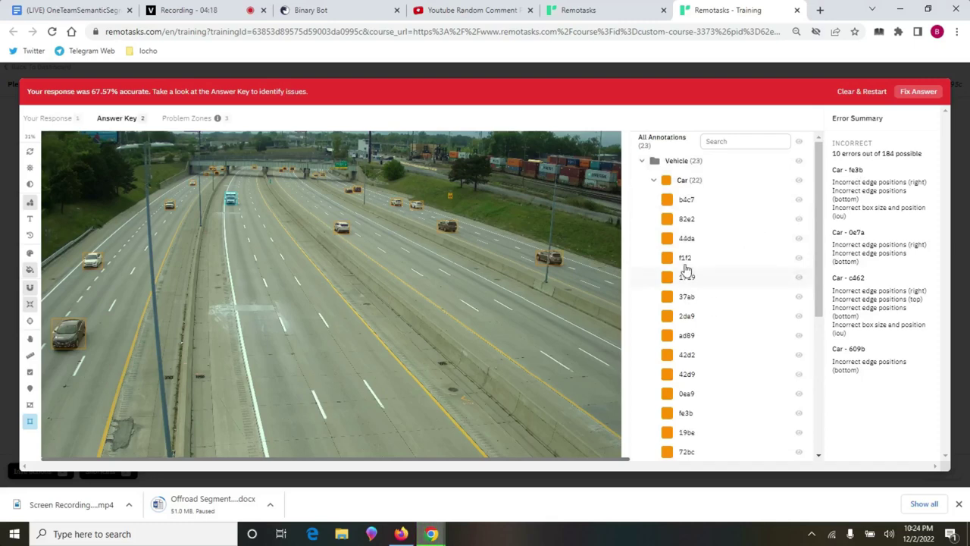
# Look through the answer key's annotation list and inspect the fe3b and ad89 Car entries
pyautogui.scroll(-1, 689, 364)
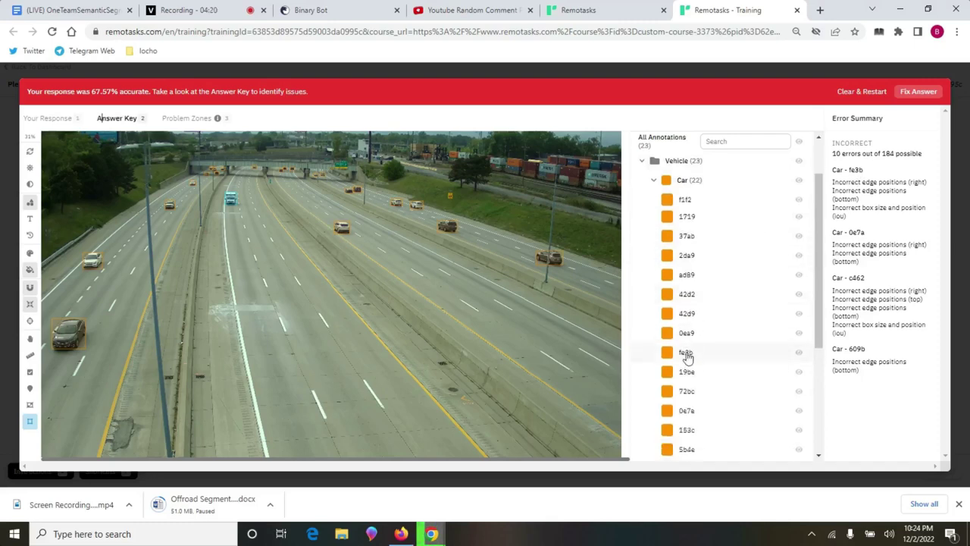
pyautogui.click(688, 358)
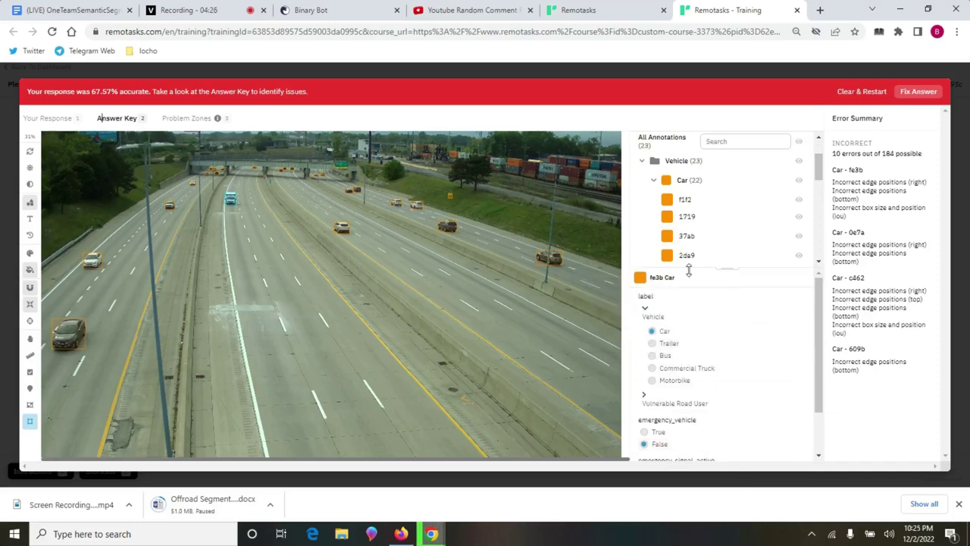
pyautogui.scroll(-1, 715, 238)
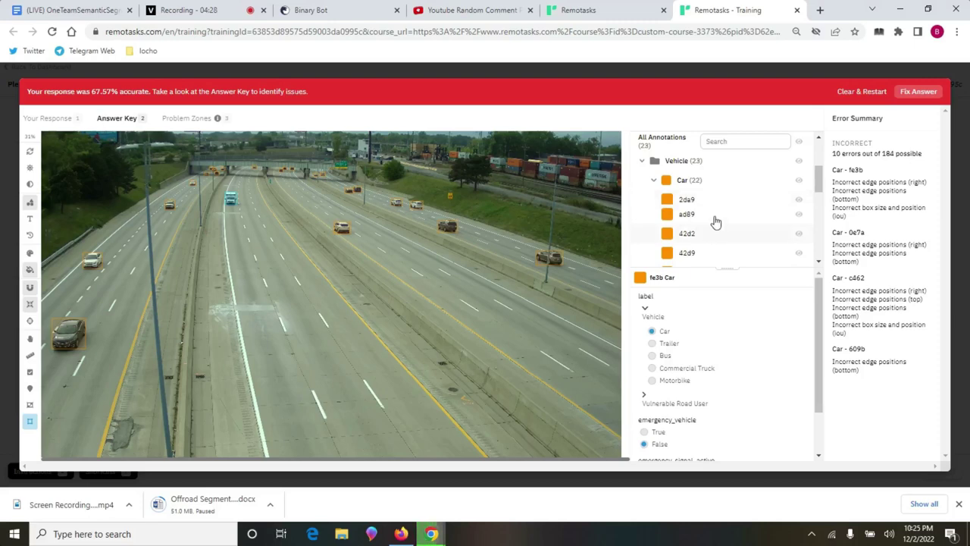
pyautogui.click(713, 217)
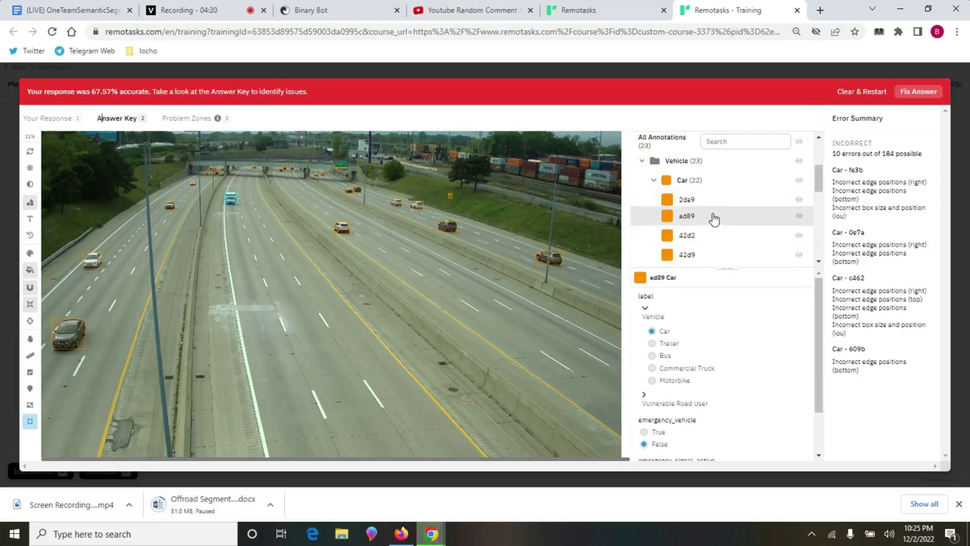
pyautogui.scroll(1, 712, 220)
pyautogui.scroll(1, 709, 241)
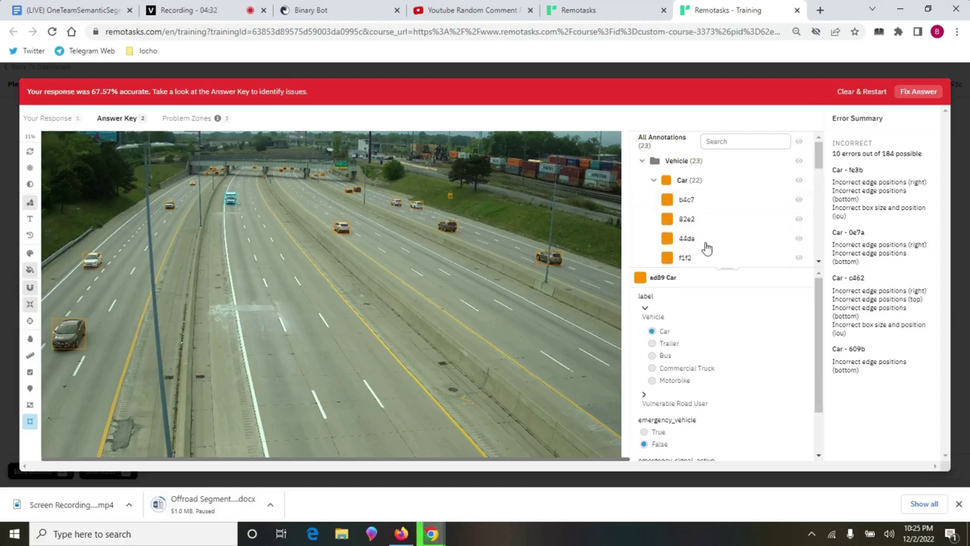
pyautogui.scroll(-3, 706, 252)
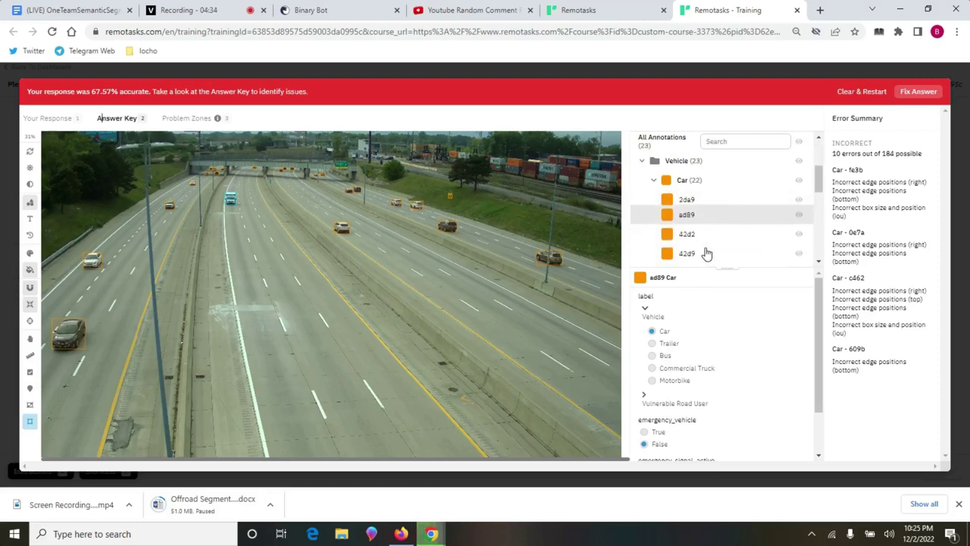
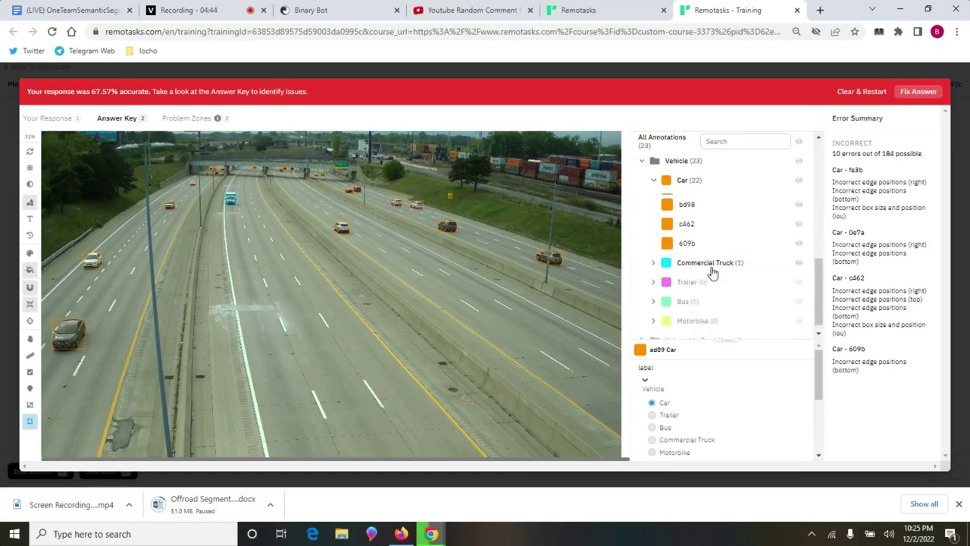
pyautogui.scroll(3, 712, 272)
pyautogui.scroll(3, 712, 273)
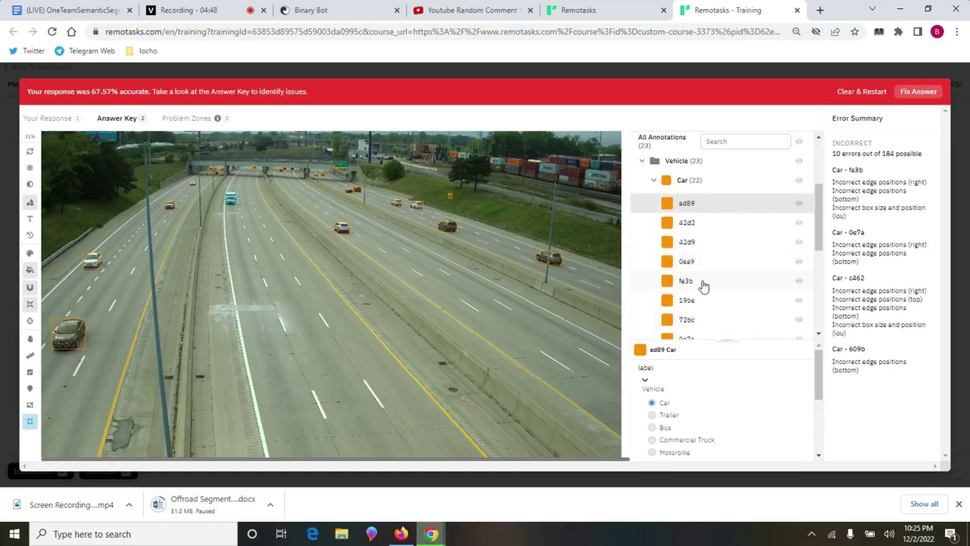
# Zoom the answer key image to the fe3b and 0ea9 Cars to examine their reference boxes
pyautogui.click(703, 282)
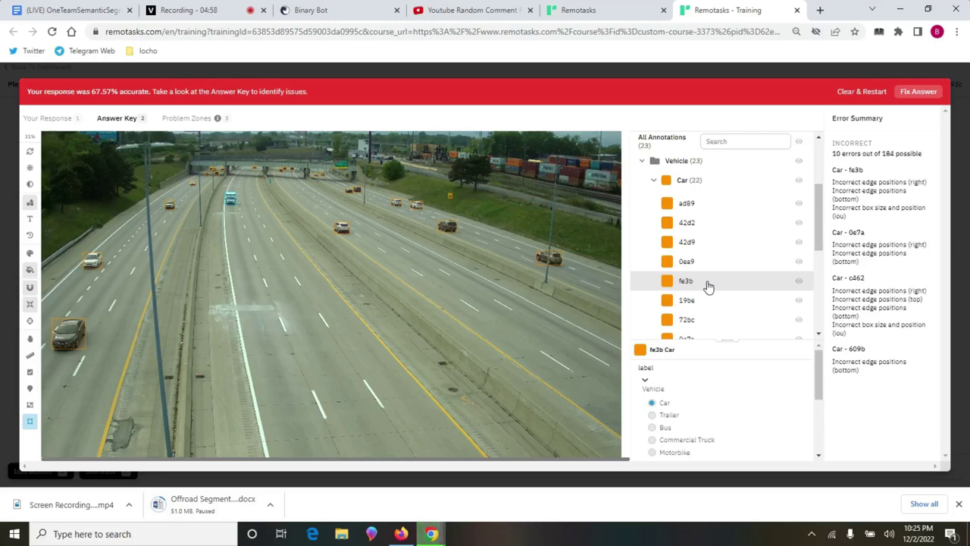
pyautogui.click(707, 286)
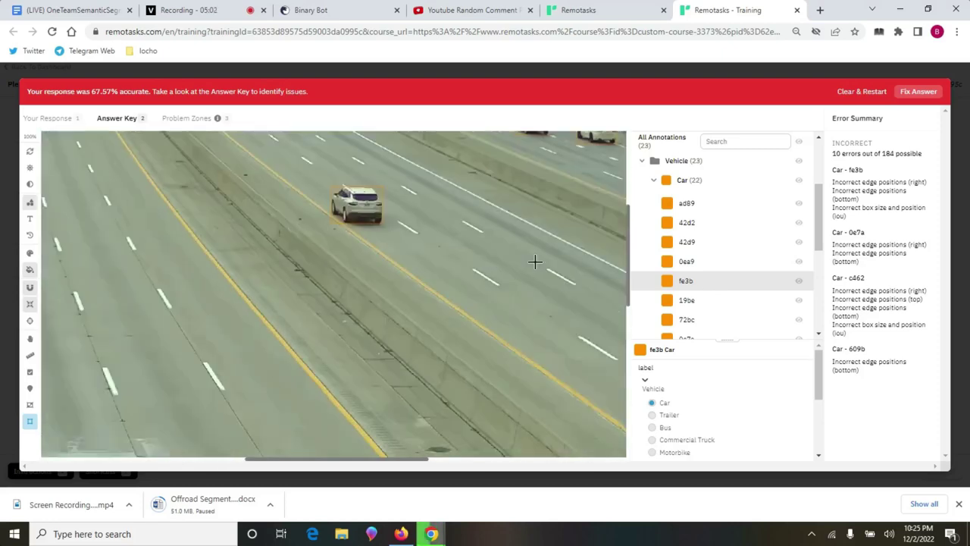
pyautogui.click(695, 262)
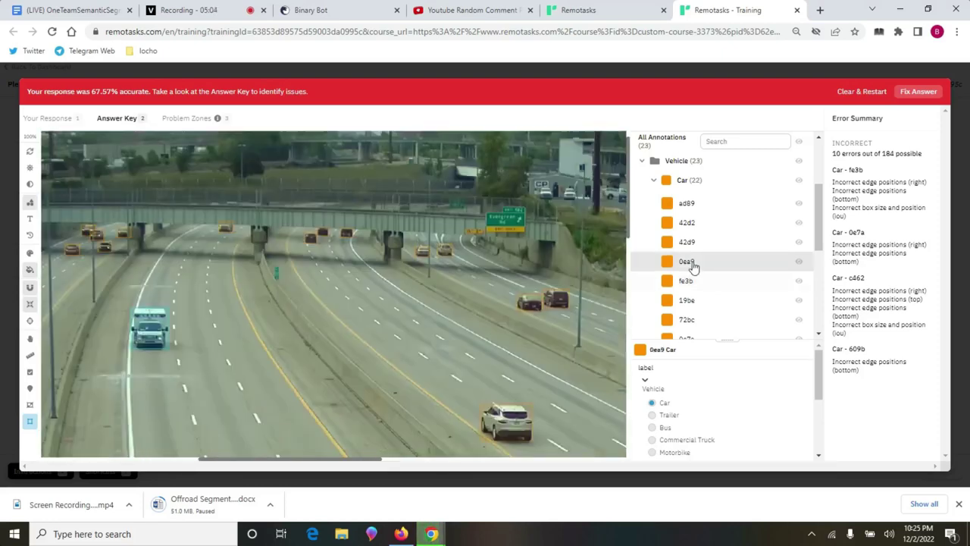
pyautogui.click(691, 281)
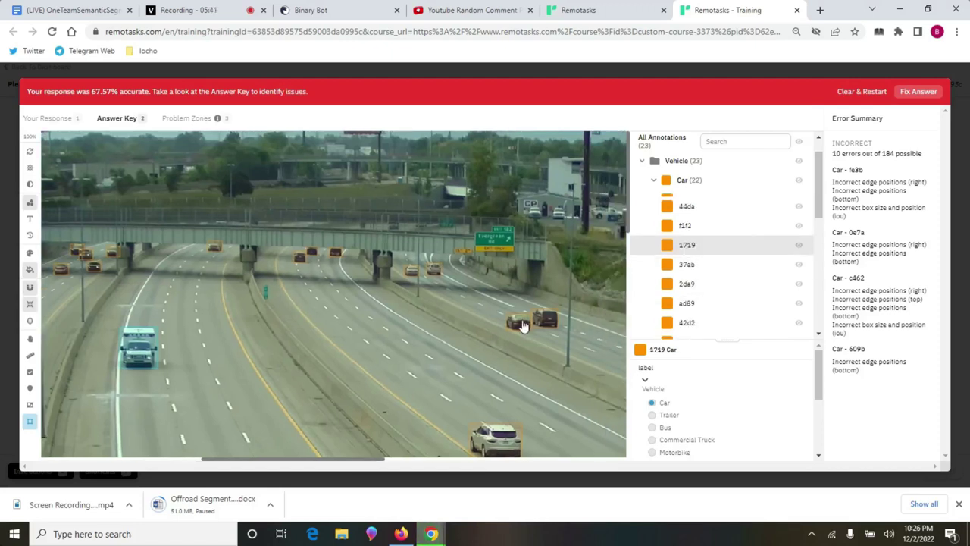
# Inspect the answer key's Car annotations beside the median and near the overpass by selecting their boxes in the image
pyautogui.click(522, 325)
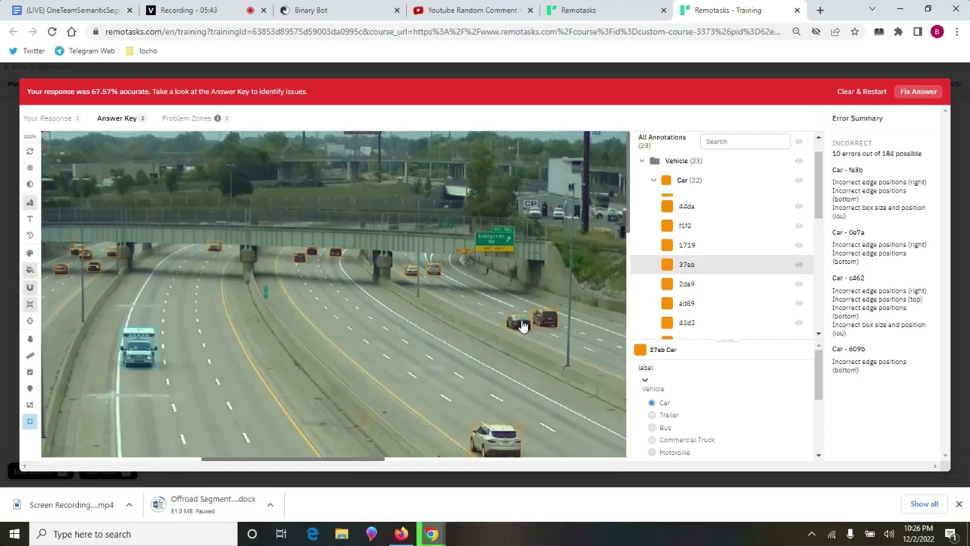
pyautogui.click(435, 277)
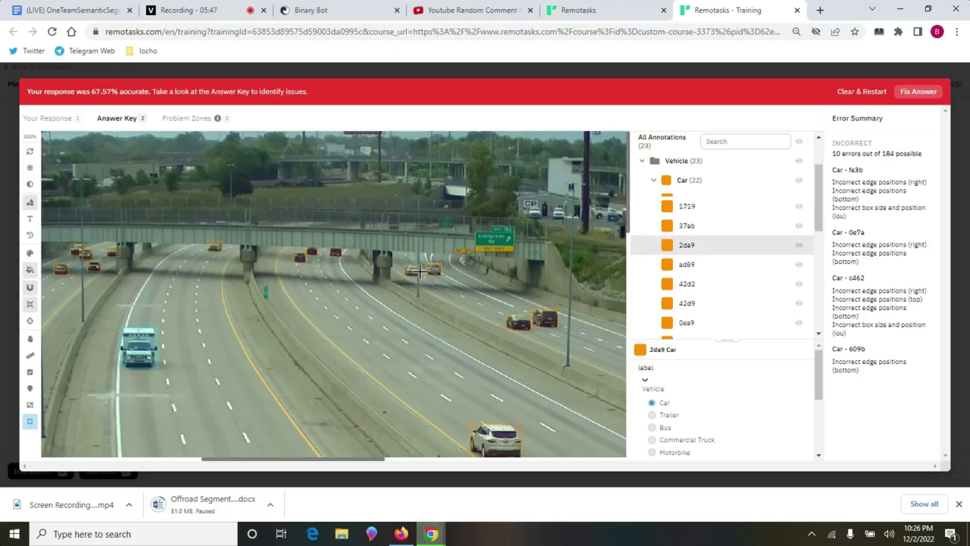
pyautogui.click(416, 278)
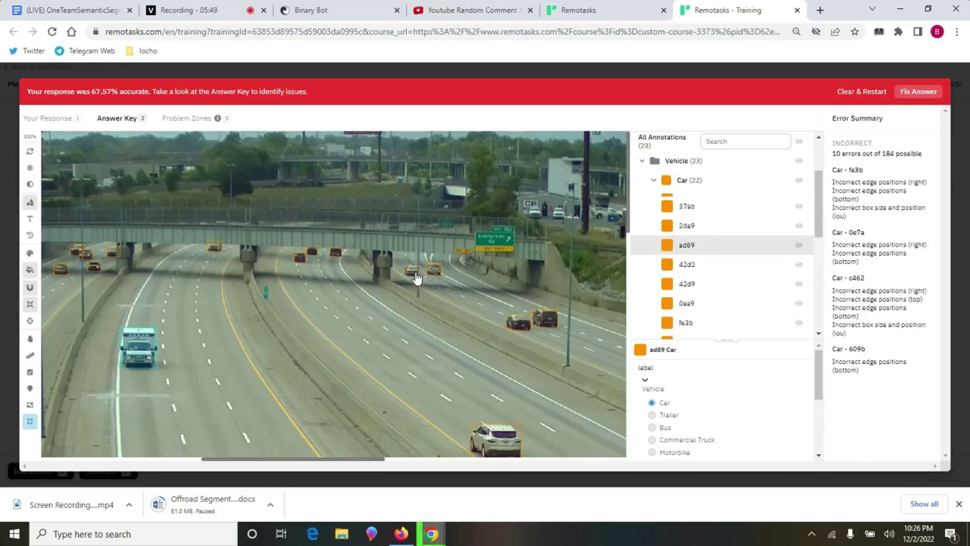
pyautogui.click(335, 255)
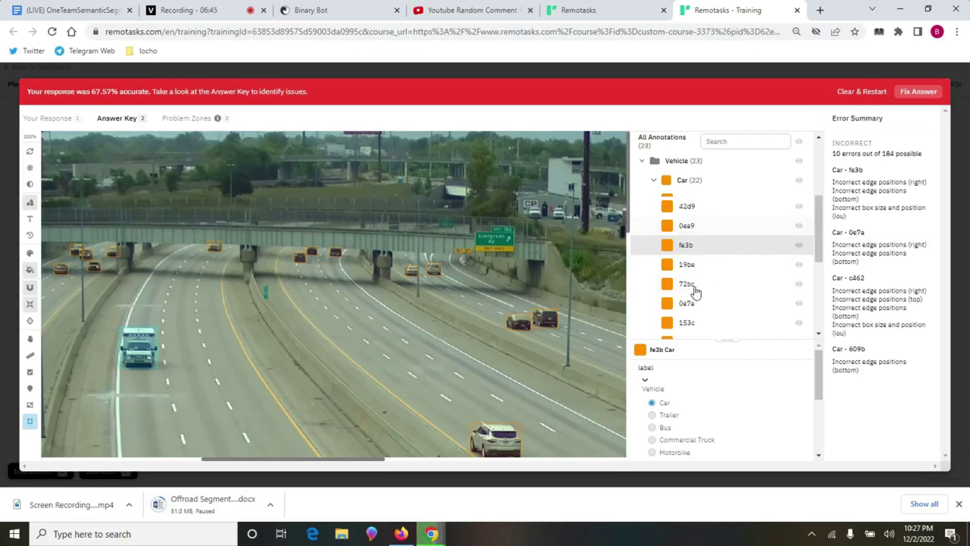
# Find the 0e7a Car in the answer key, zoom to its reference box, and dismiss the verse pop-up covering the page
pyautogui.scroll(-2, 694, 291)
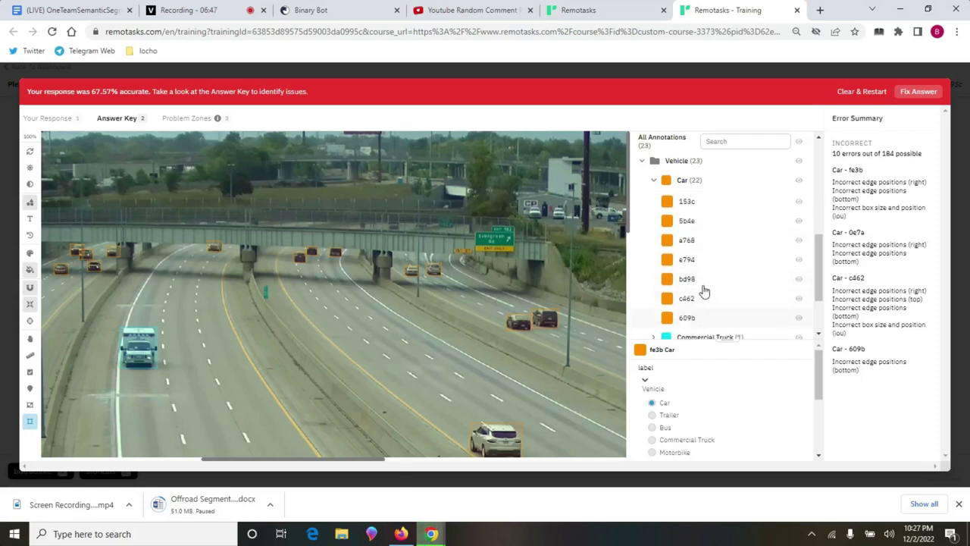
pyautogui.scroll(2, 703, 289)
pyautogui.scroll(3, 701, 280)
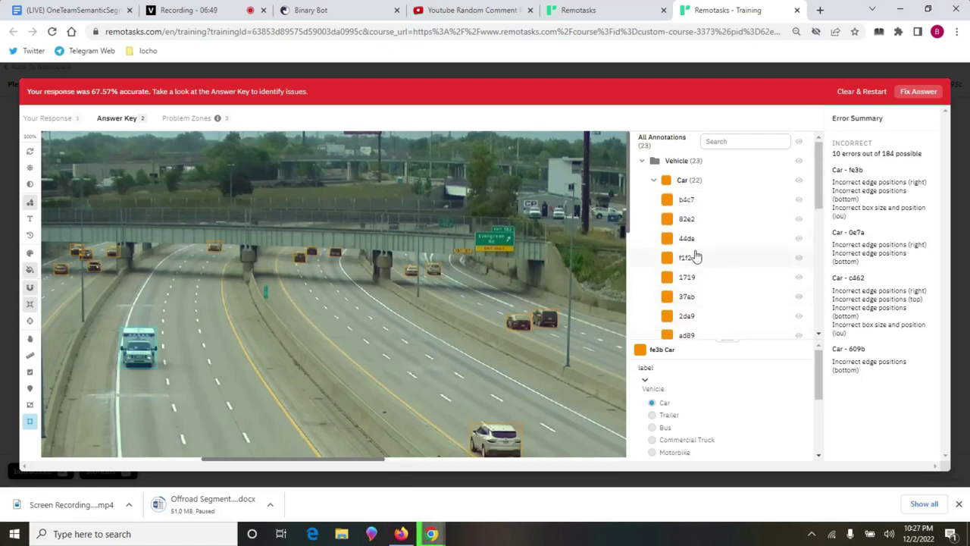
pyautogui.scroll(-2, 699, 285)
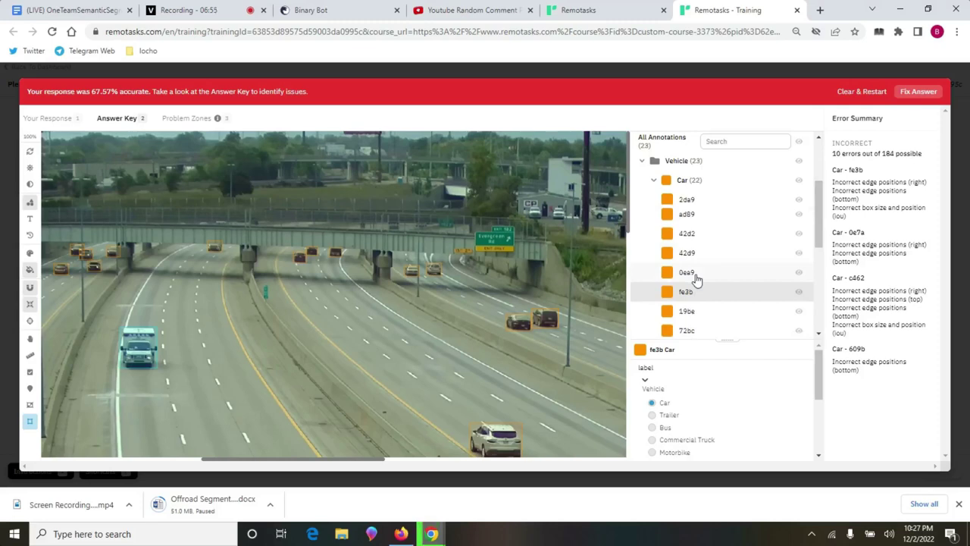
pyautogui.scroll(-3, 696, 279)
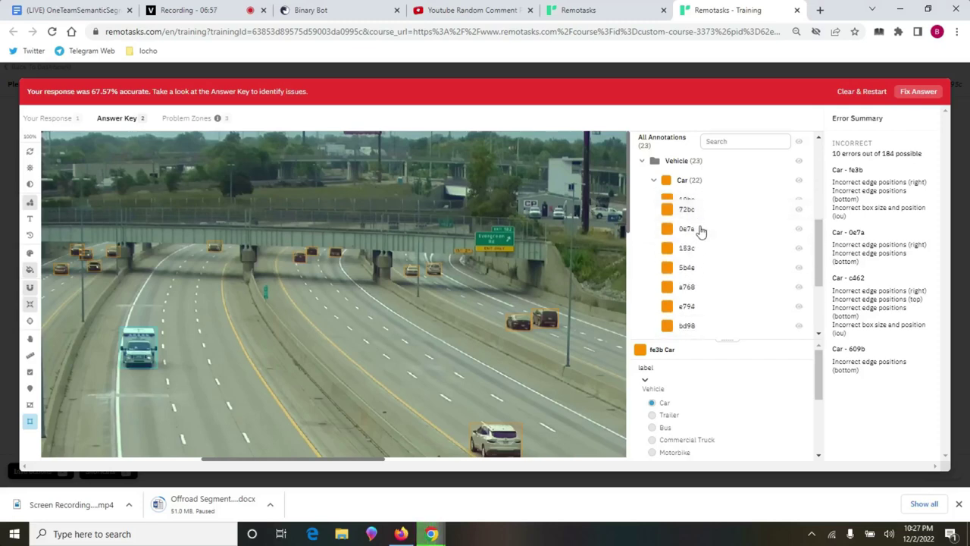
pyautogui.click(701, 229)
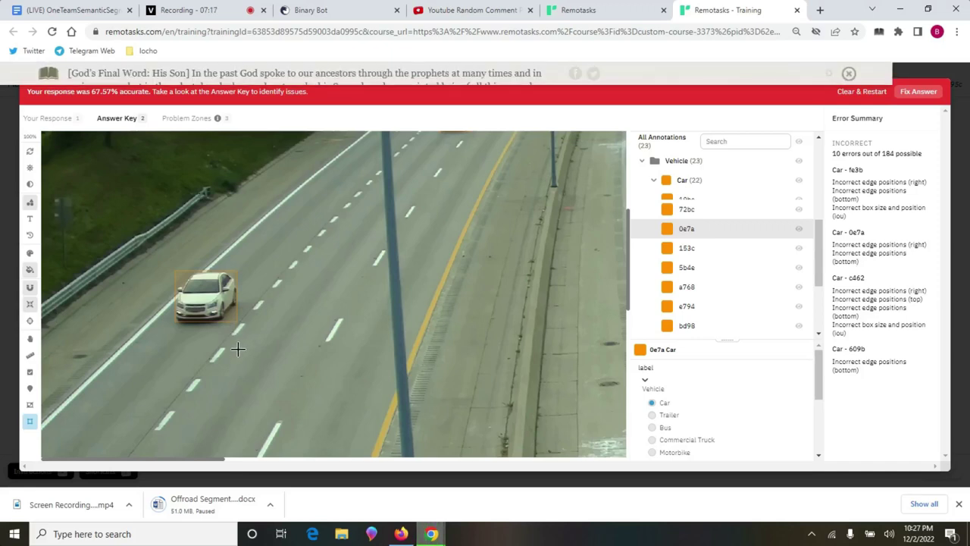
pyautogui.click(849, 76)
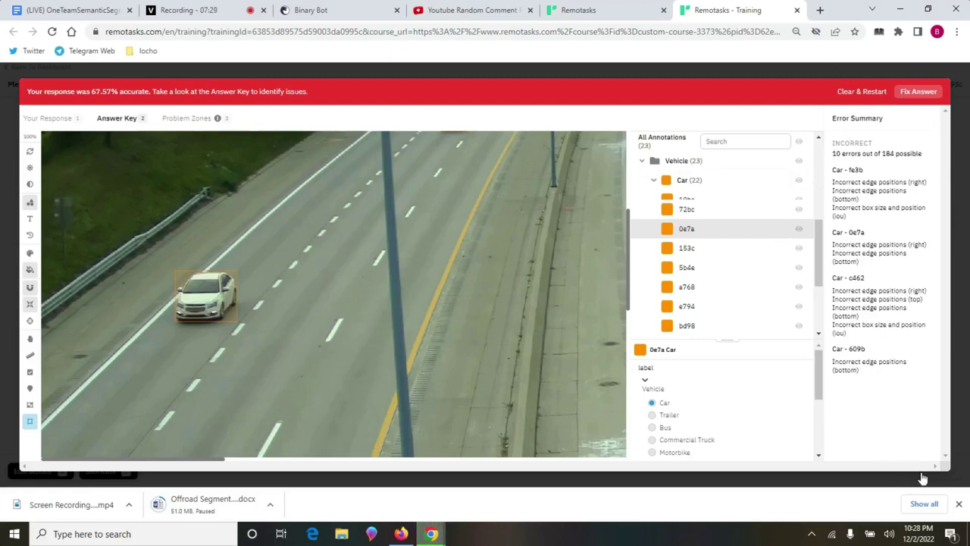
# Capture a full-screen snip of the answer key showing the 0e7a Car's reference box
pyautogui.click(952, 536)
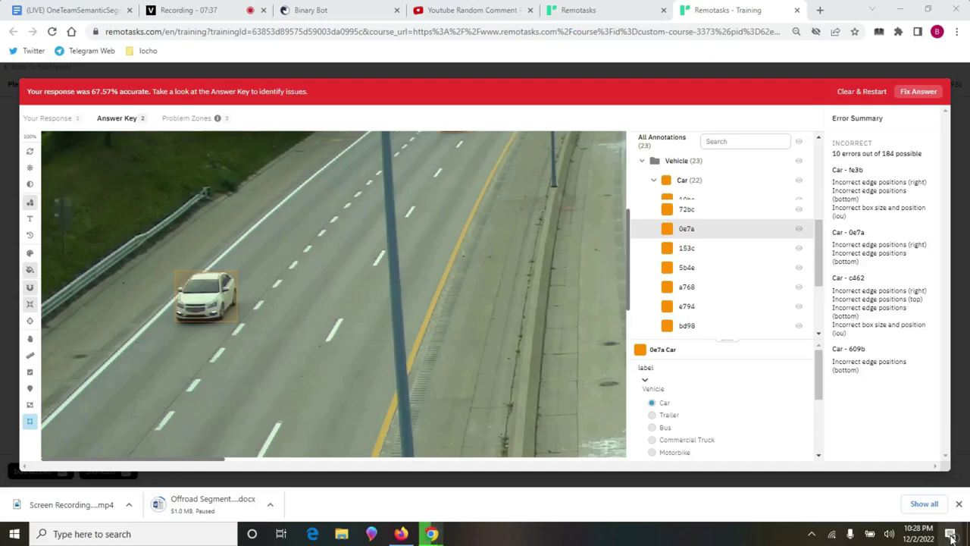
pyautogui.click(949, 538)
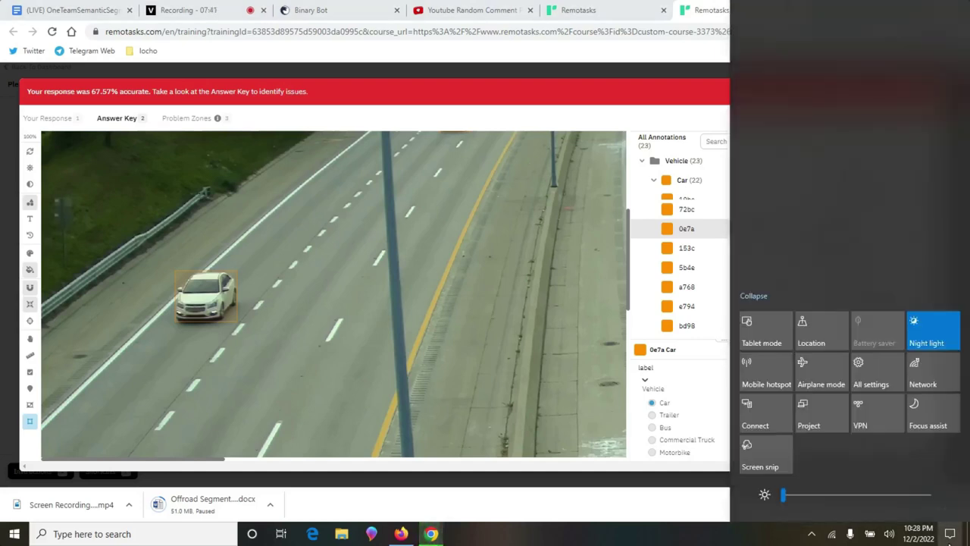
pyautogui.click(762, 458)
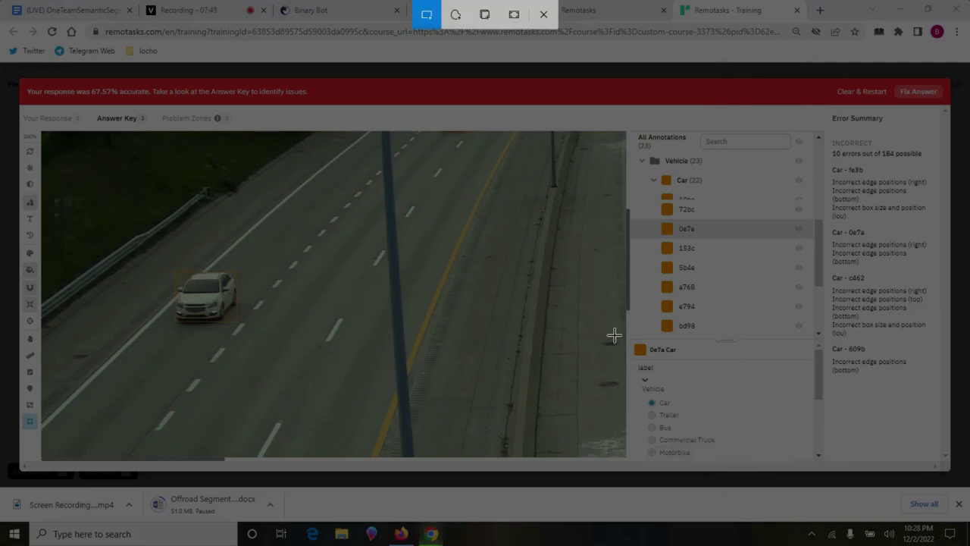
pyautogui.click(515, 16)
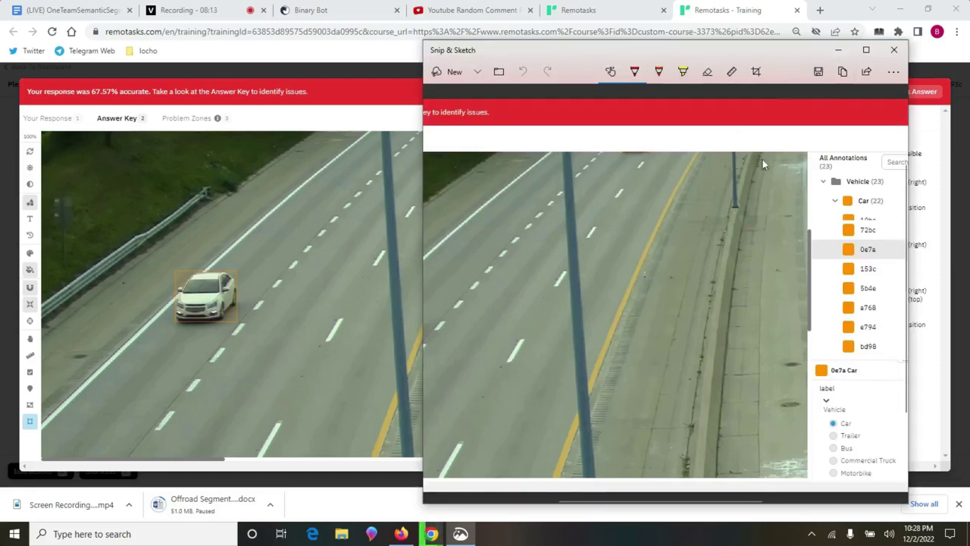
# Save the captured snip in the My Video folder under its default file name and close Snip & Sketch
pyautogui.click(819, 74)
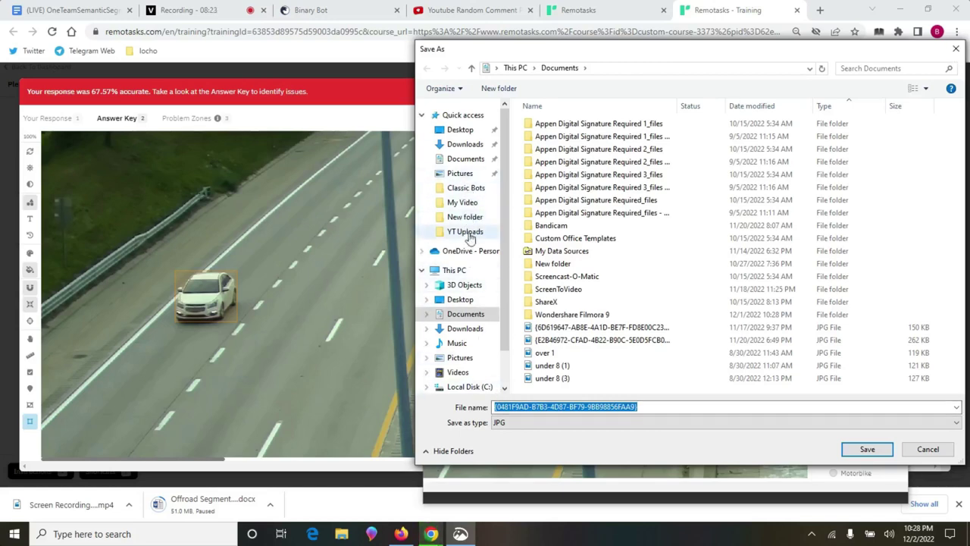
pyautogui.click(476, 202)
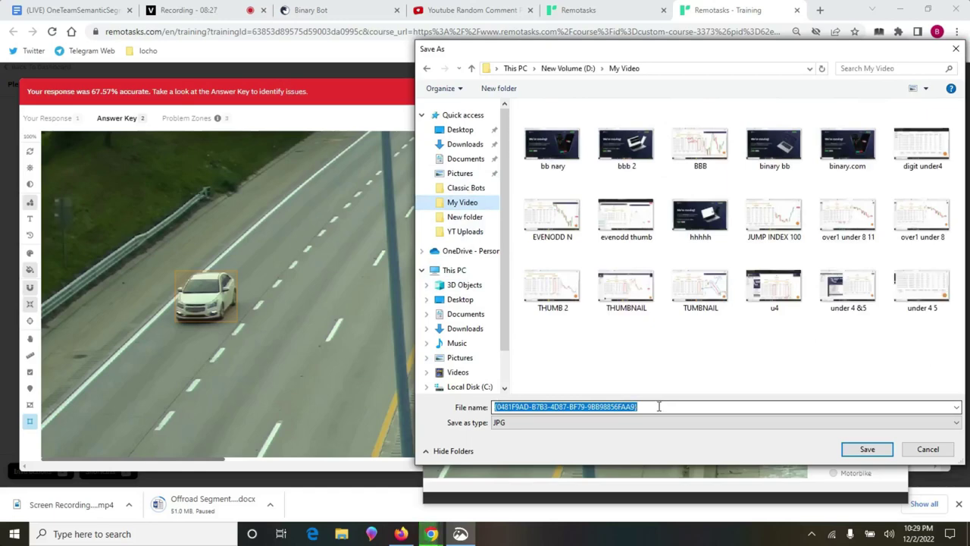
pyautogui.click(868, 449)
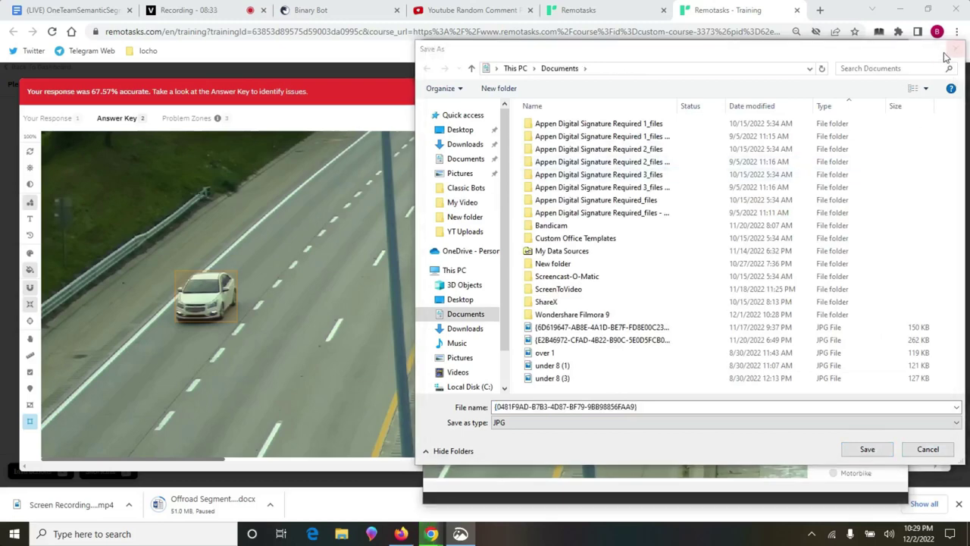
pyautogui.click(954, 50)
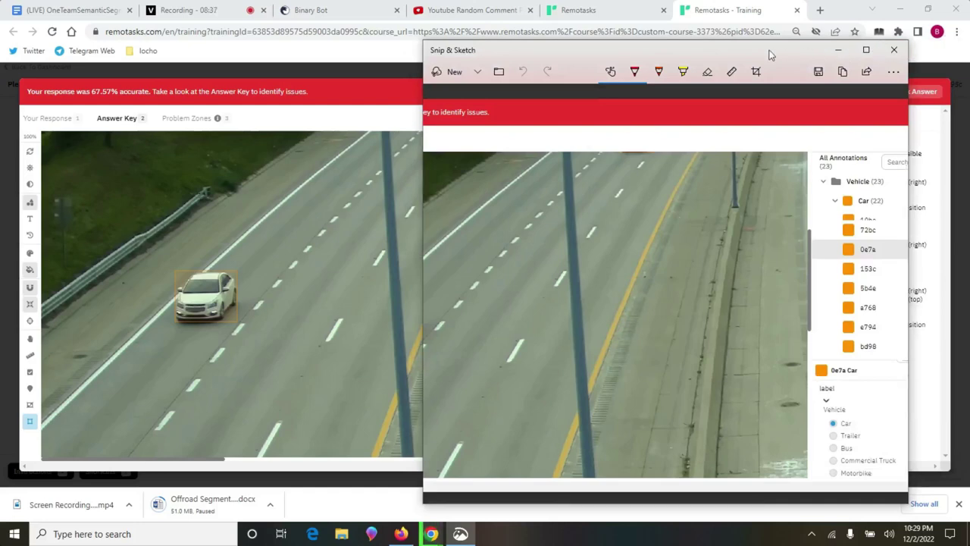
pyautogui.moveTo(770, 55); pyautogui.dragTo(796, 163)
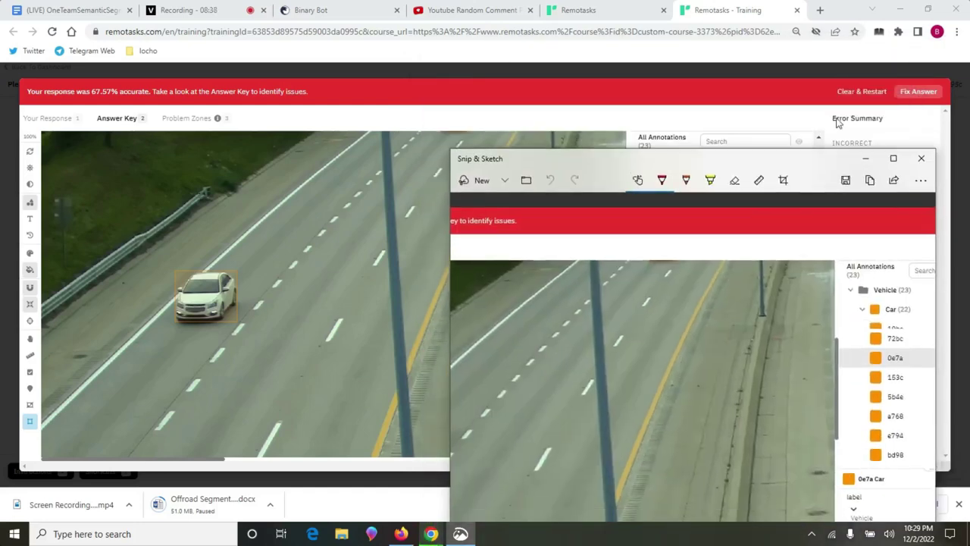
pyautogui.click(921, 159)
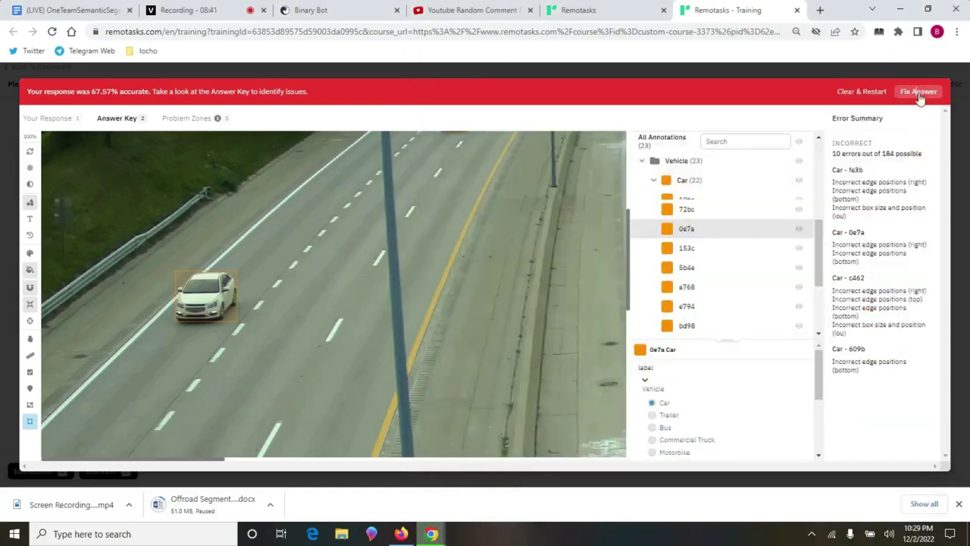
# Reopen the graded response for fixing and open the My Video folder in File Explorer to reach the saved snip
pyautogui.click(919, 94)
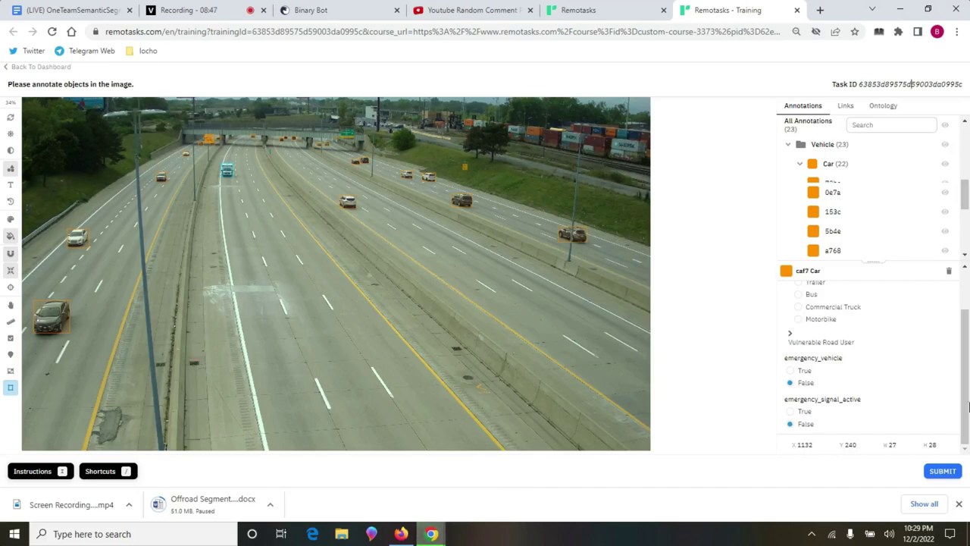
pyautogui.click(342, 533)
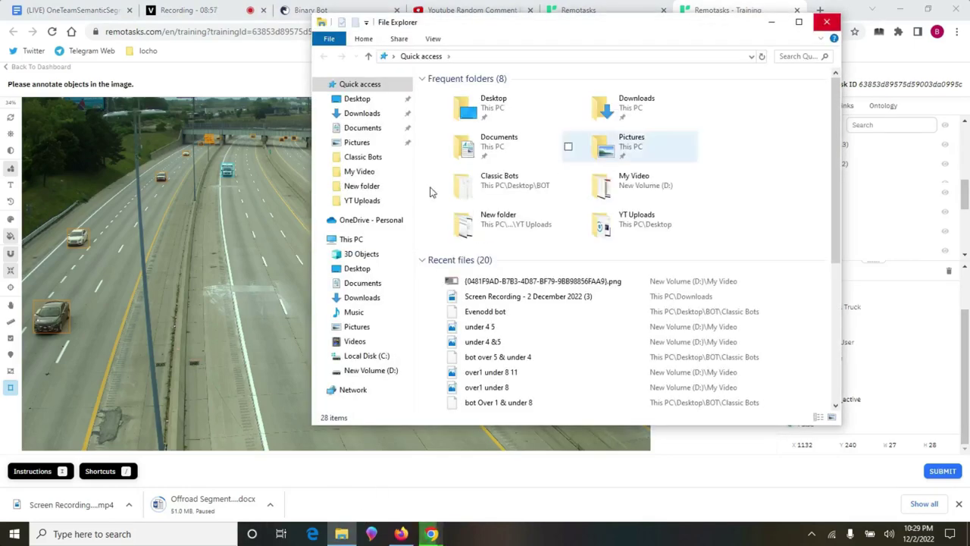
pyautogui.click(383, 171)
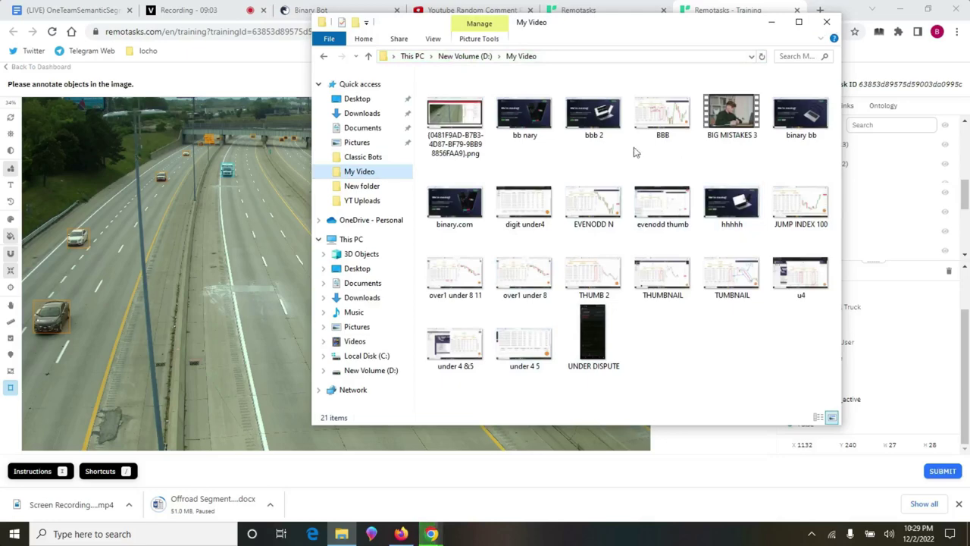
# Open the saved answer-key snip from the My Video folder for reference, and close File Explorer to return to the annotation task
pyautogui.click(471, 131)
pyautogui.doubleClick(472, 127)
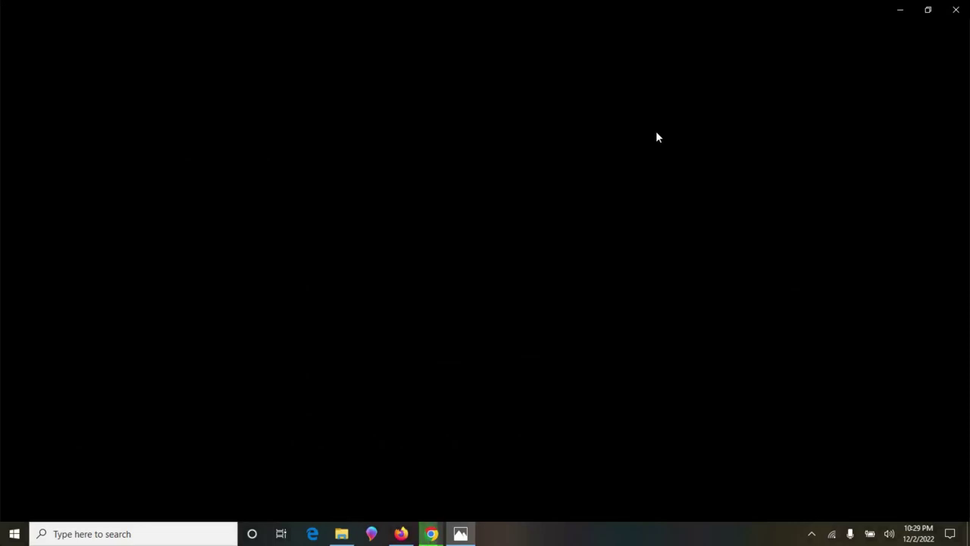
pyautogui.click(461, 533)
pyautogui.click(463, 535)
pyautogui.click(460, 534)
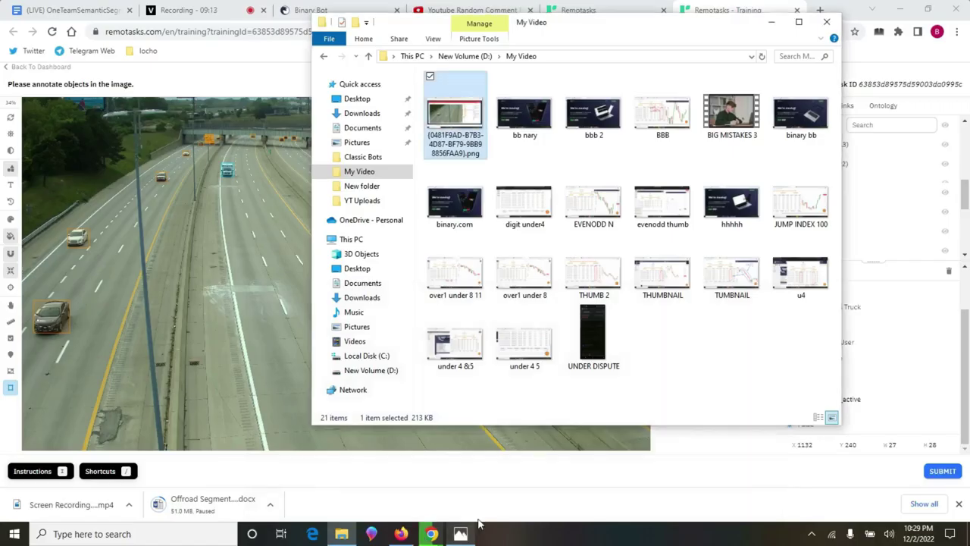
pyautogui.click(826, 22)
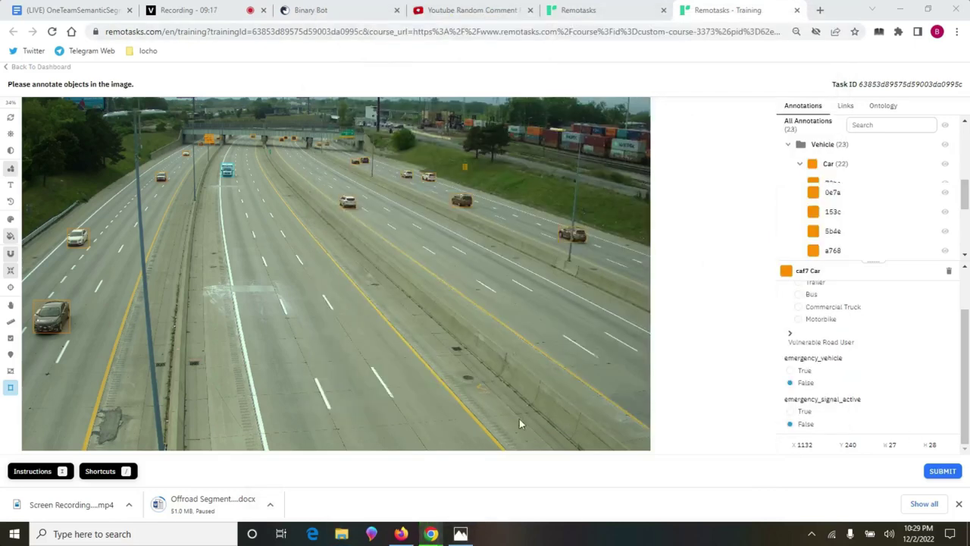
# Extend the bottom edge of the 72bc Car's box slightly downward below the dark sedan's front bumper
pyautogui.click(55, 320)
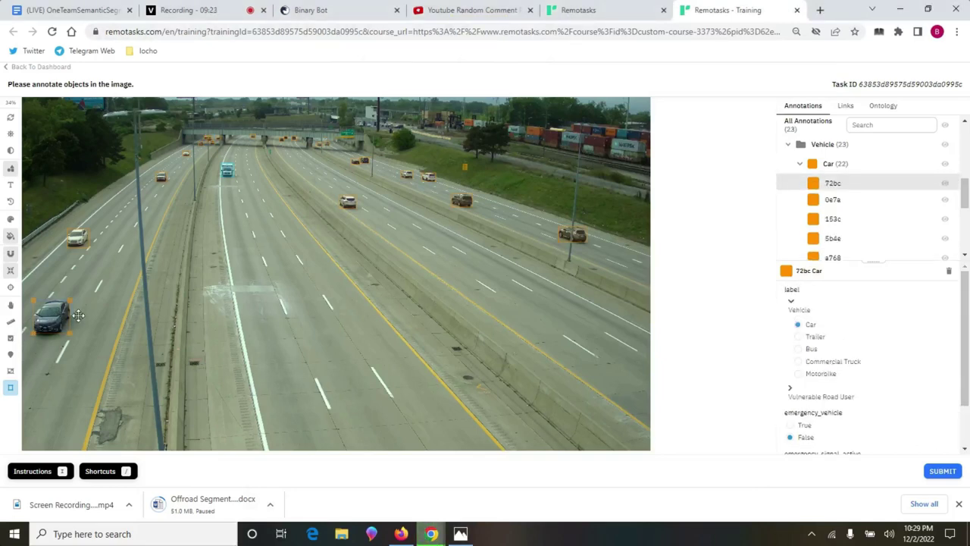
pyautogui.scroll(3, 85, 313)
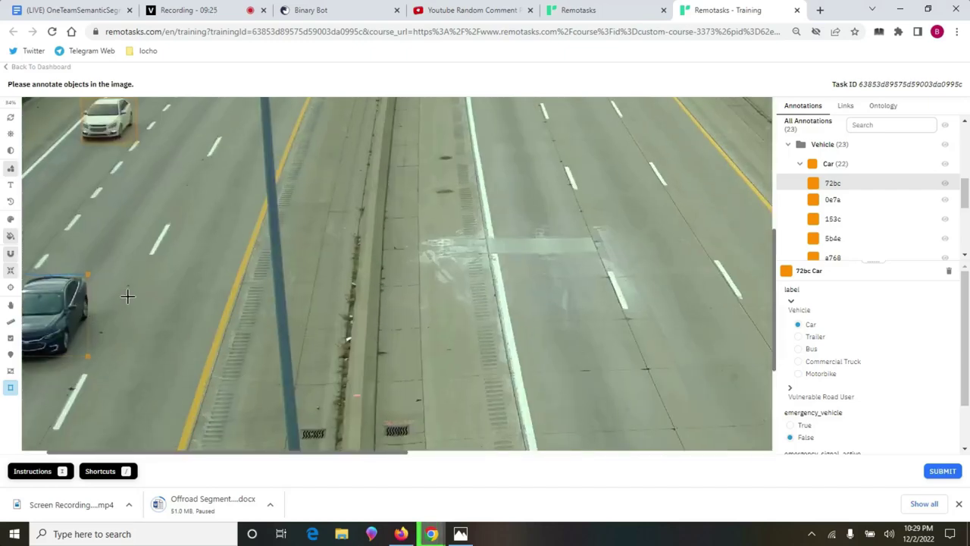
pyautogui.click(133, 350)
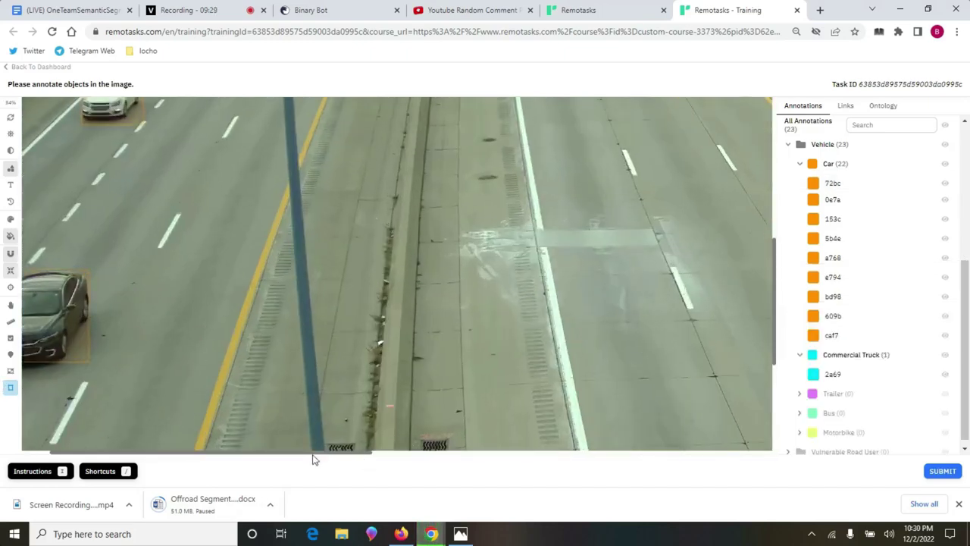
pyautogui.moveTo(314, 459); pyautogui.dragTo(235, 455)
pyautogui.scroll(2, 178, 282)
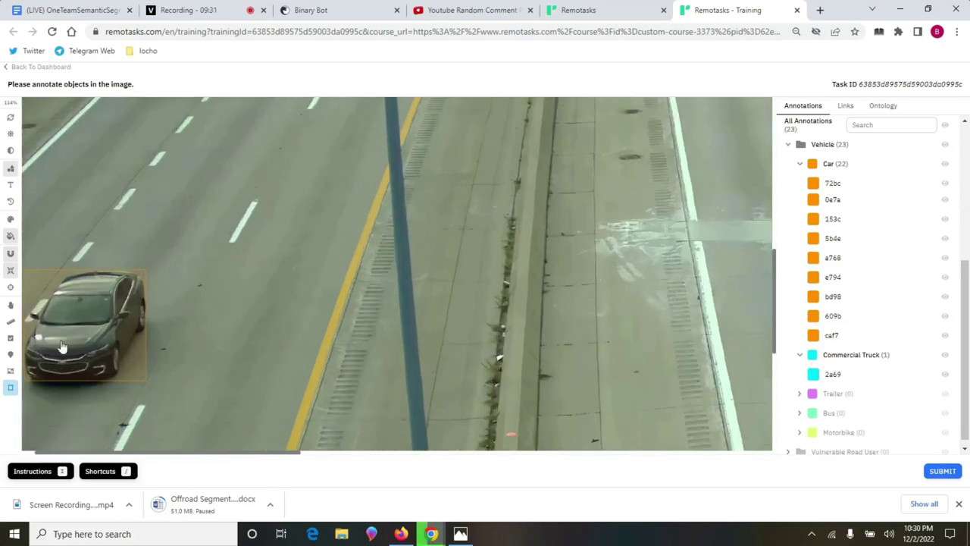
pyautogui.moveTo(197, 456); pyautogui.dragTo(102, 453)
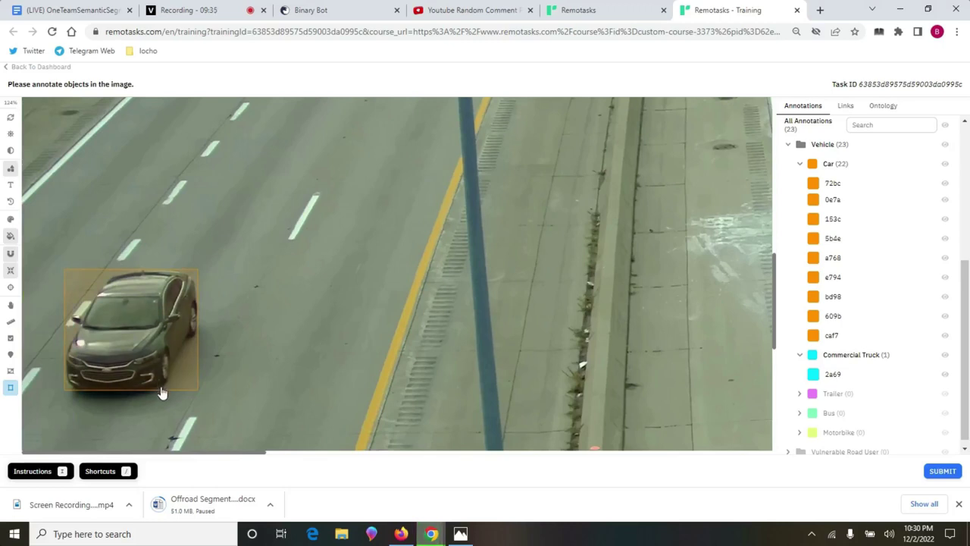
pyautogui.moveTo(169, 395); pyautogui.dragTo(172, 396)
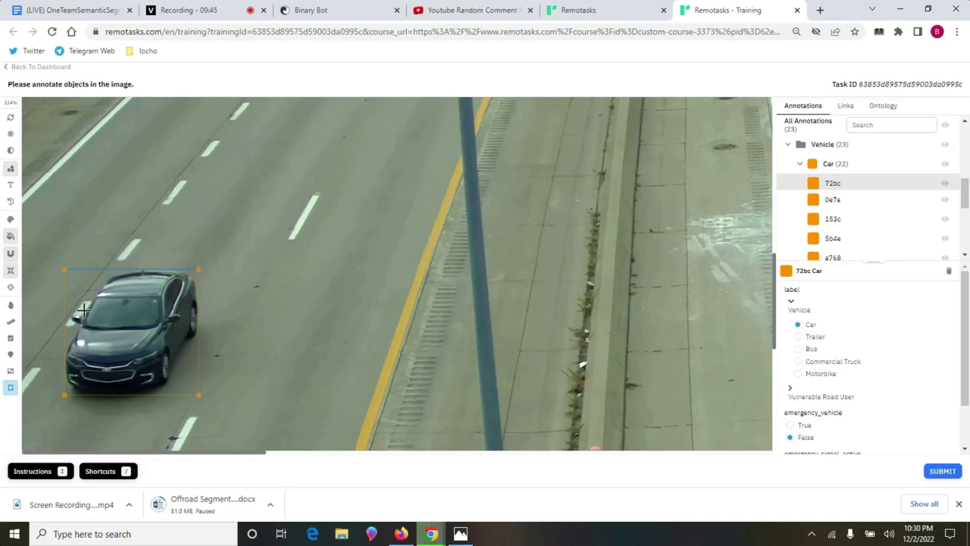
pyautogui.click(316, 268)
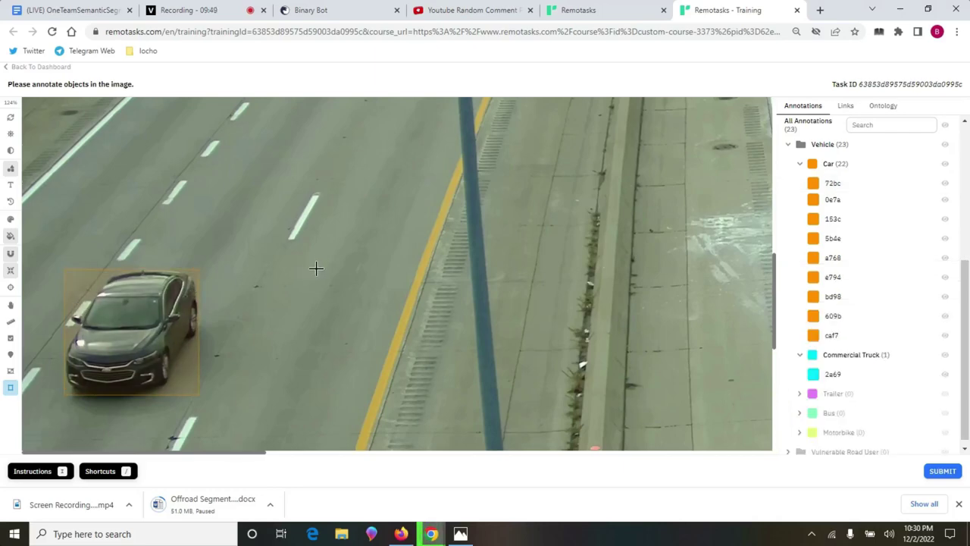
# Resize the fe3b Car's box under the overpass by raising its top edge and pulling in its right edge
pyautogui.scroll(-5, 317, 269)
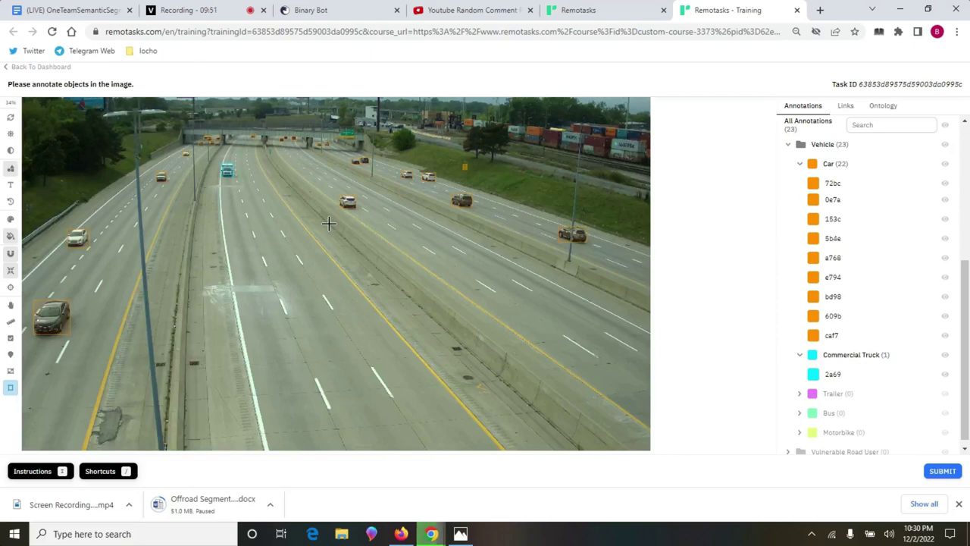
pyautogui.scroll(2, 299, 125)
pyautogui.scroll(1, 256, 210)
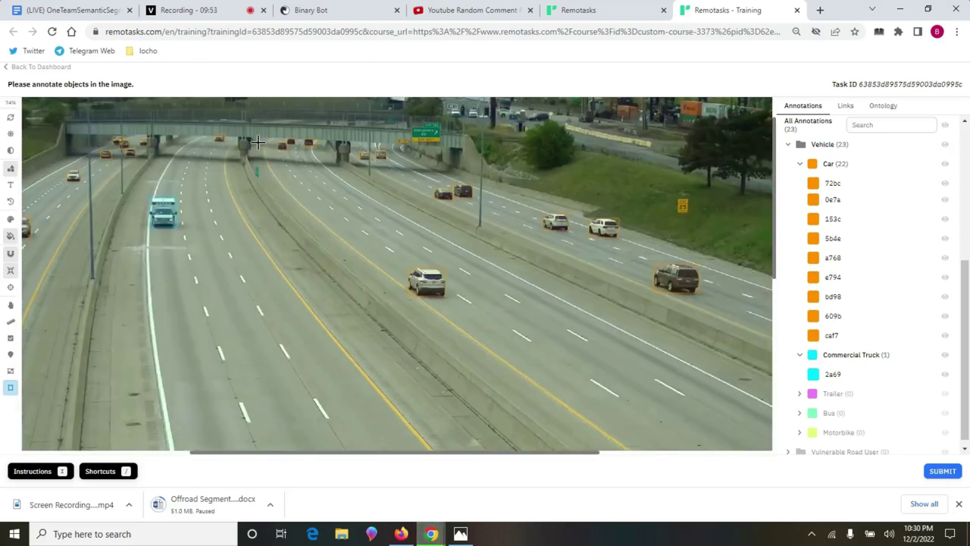
pyautogui.scroll(1, 258, 142)
pyautogui.scroll(1, 310, 186)
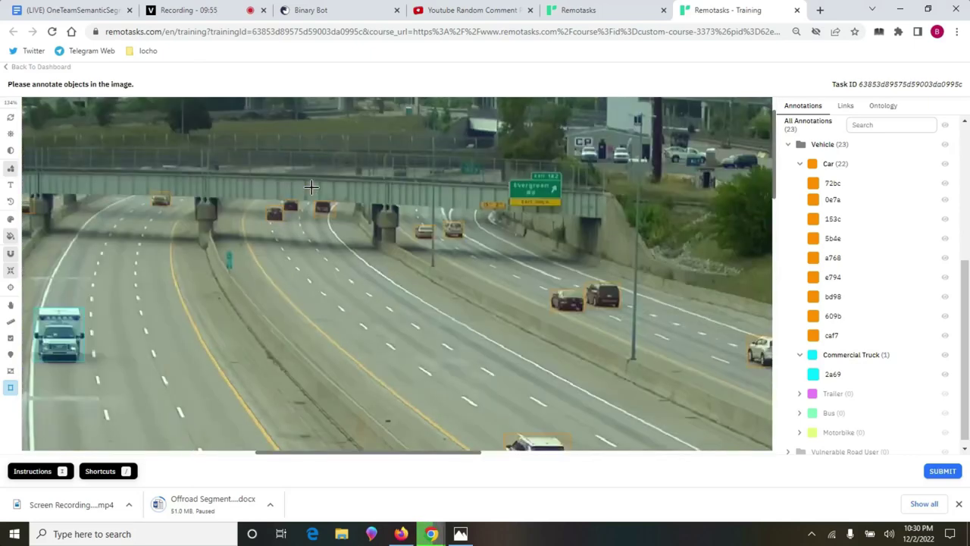
pyautogui.scroll(1, 331, 213)
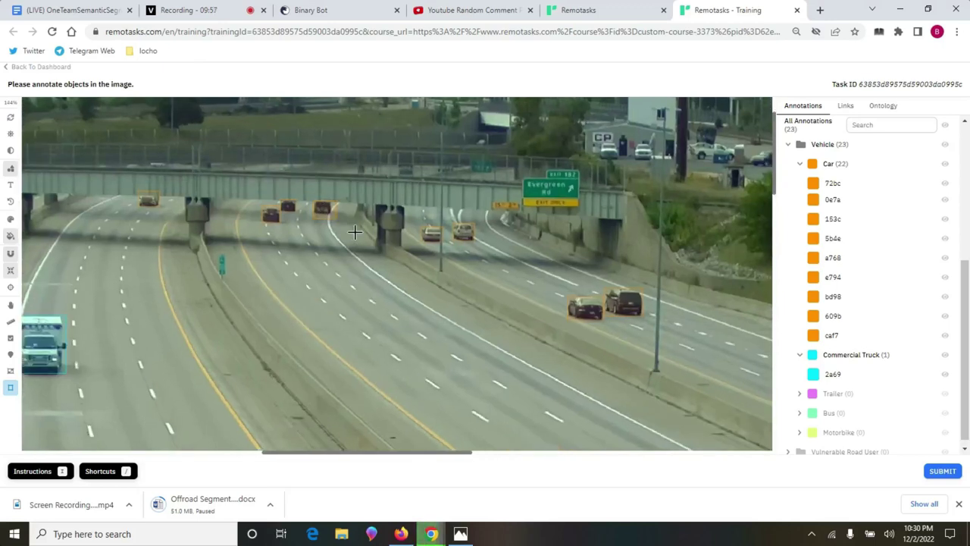
pyautogui.scroll(1, 331, 213)
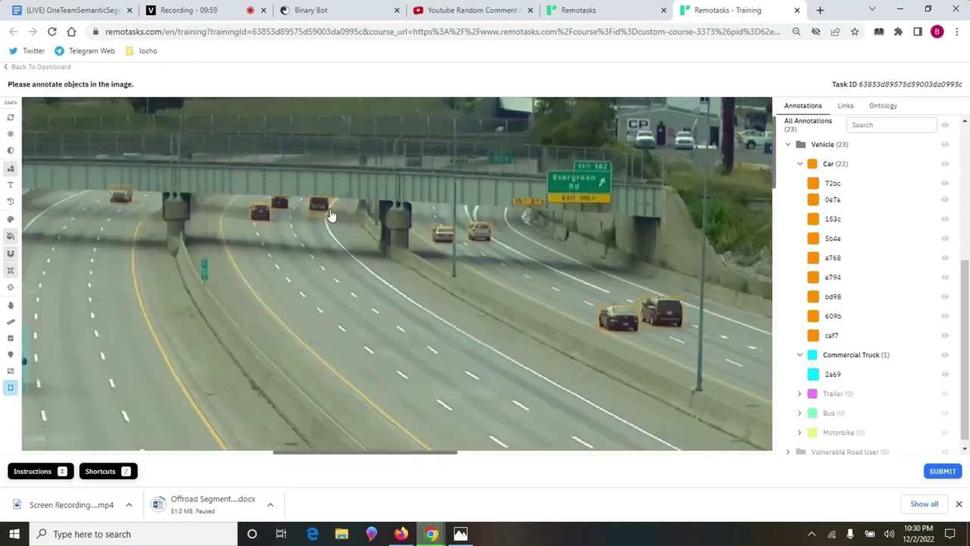
pyautogui.click(330, 216)
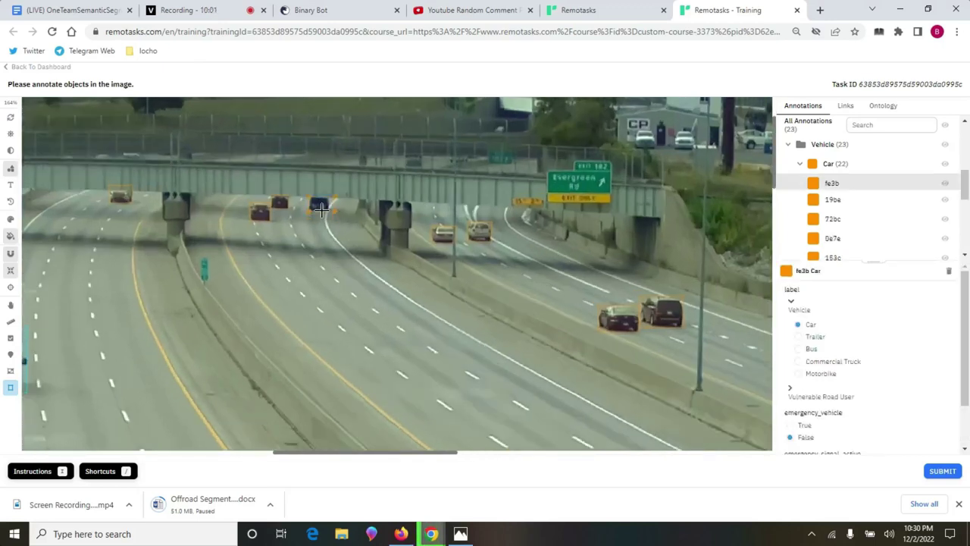
pyautogui.moveTo(336, 205); pyautogui.dragTo(326, 190)
pyautogui.click(333, 286)
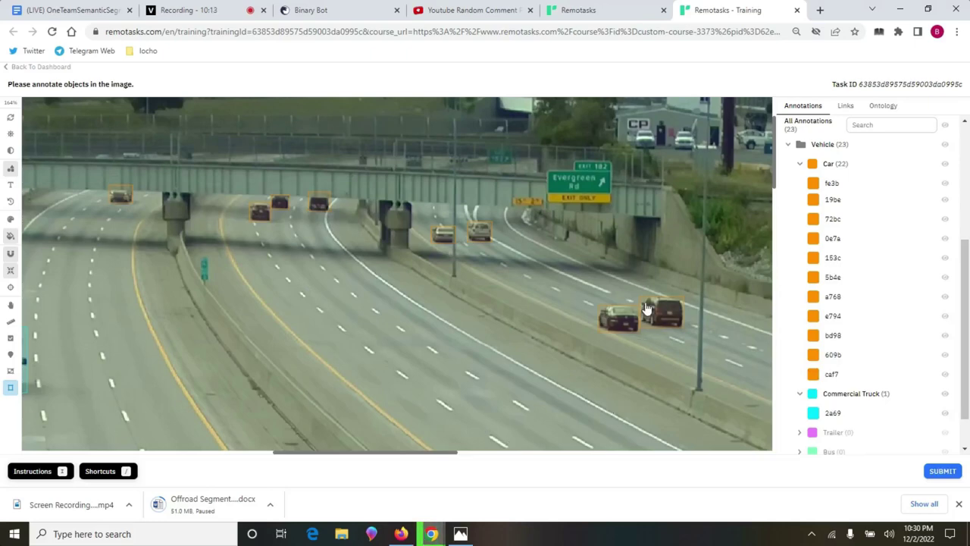
# Raise the bottom edge of the white 0e7a Car's box so it sits closer to the wheels
pyautogui.scroll(-5, 647, 309)
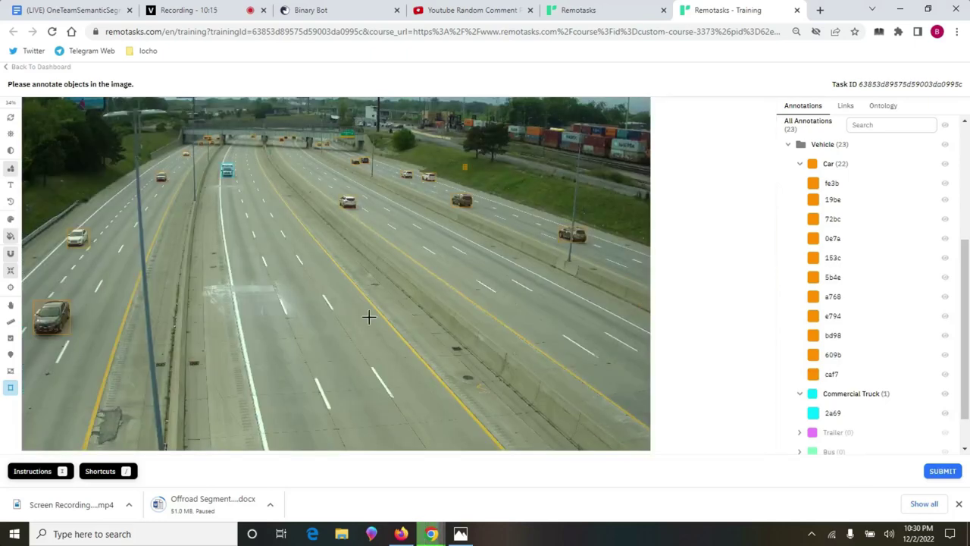
pyautogui.click(81, 243)
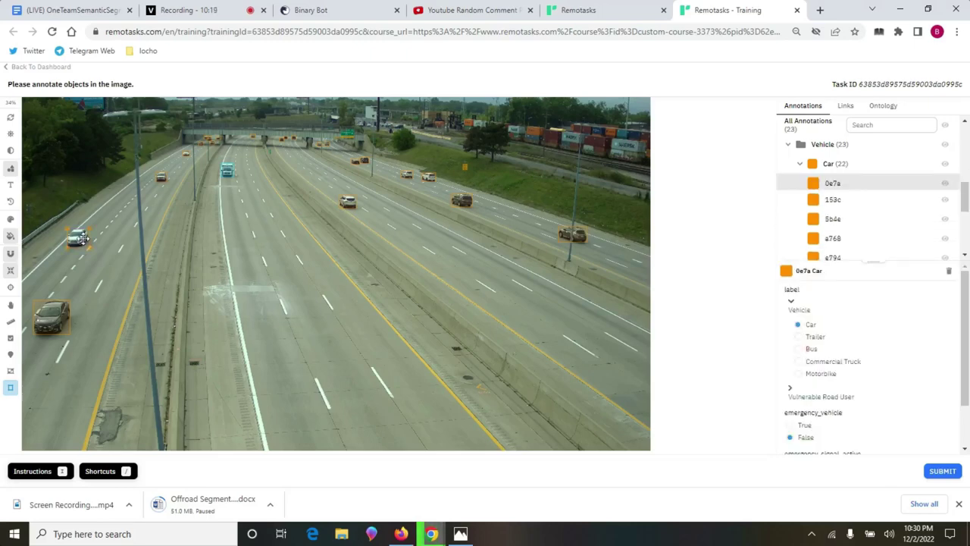
pyautogui.scroll(3, 83, 239)
pyautogui.scroll(1, 119, 244)
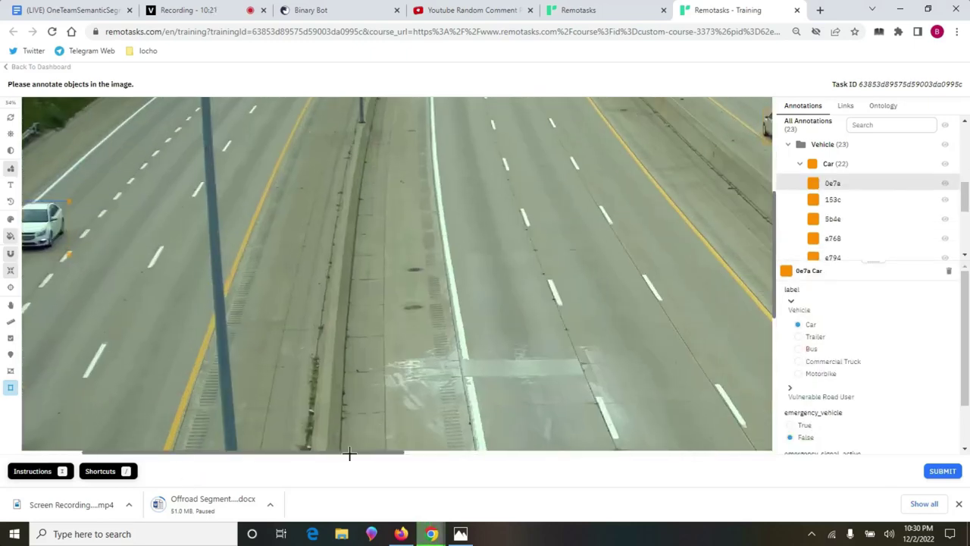
pyautogui.moveTo(351, 457); pyautogui.dragTo(231, 459)
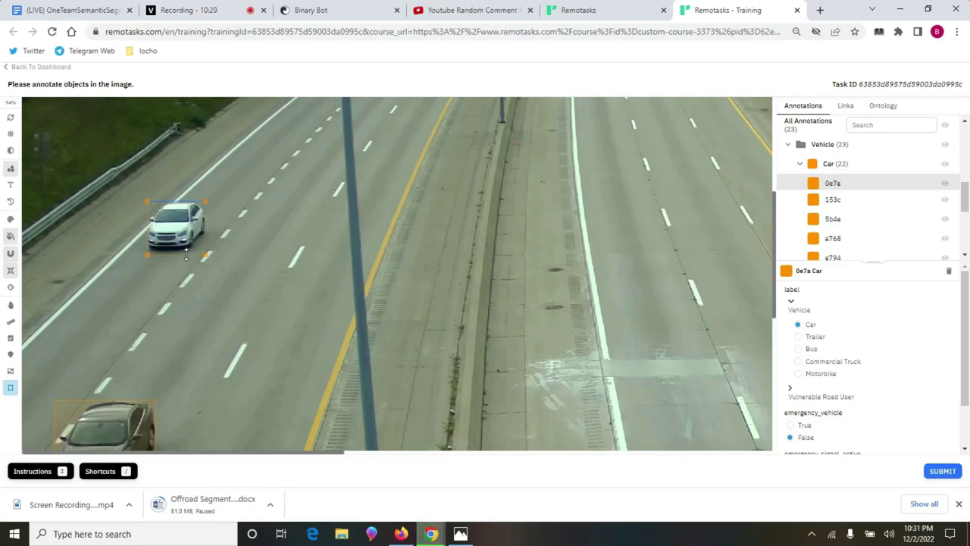
pyautogui.moveTo(185, 256); pyautogui.dragTo(185, 249)
pyautogui.press('Right')
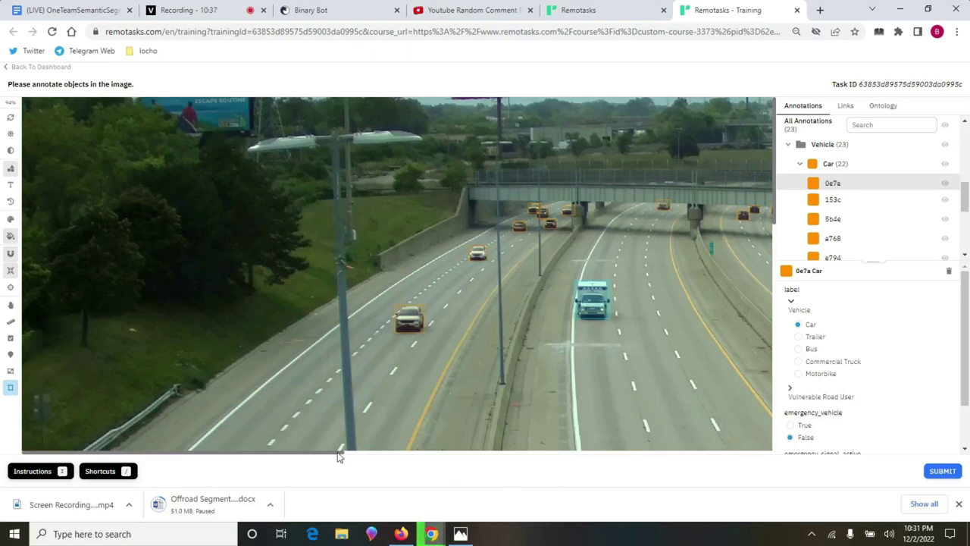
# Check the remaining vehicle boxes across the highway and submit the corrected annotations for grading
pyautogui.moveTo(338, 455); pyautogui.dragTo(620, 427)
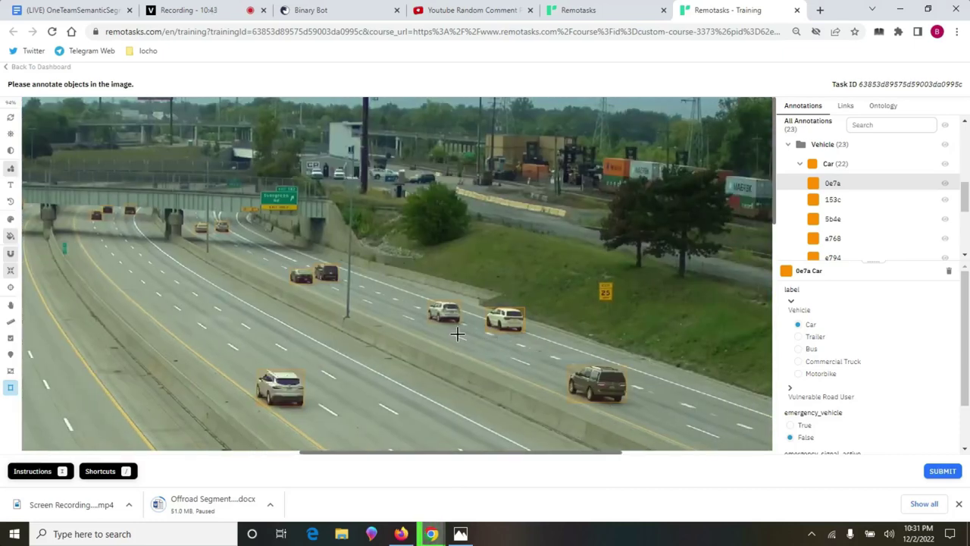
pyautogui.scroll(-5, 457, 333)
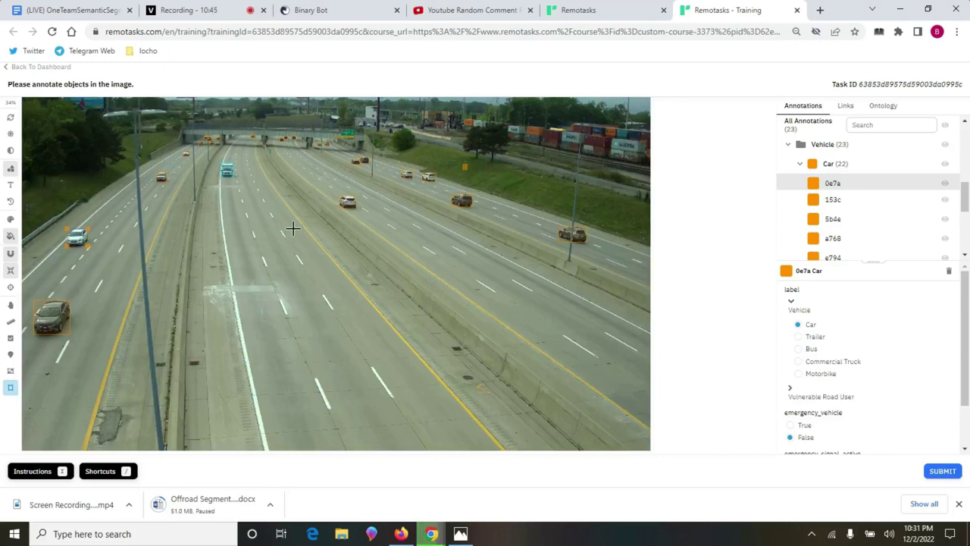
pyautogui.click(942, 472)
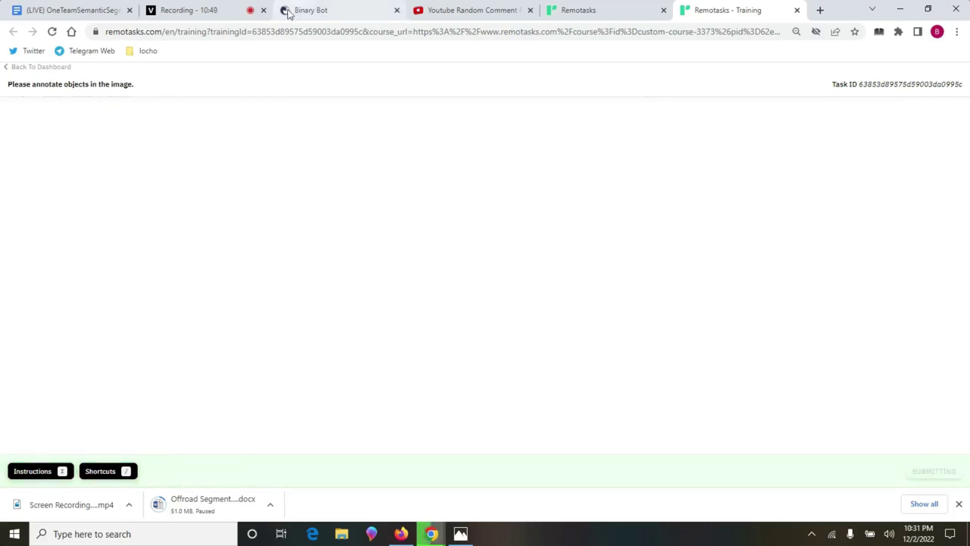
# Switch to VEED to pause and resume the screen recording, and return to the Remotasks training page
pyautogui.click(212, 12)
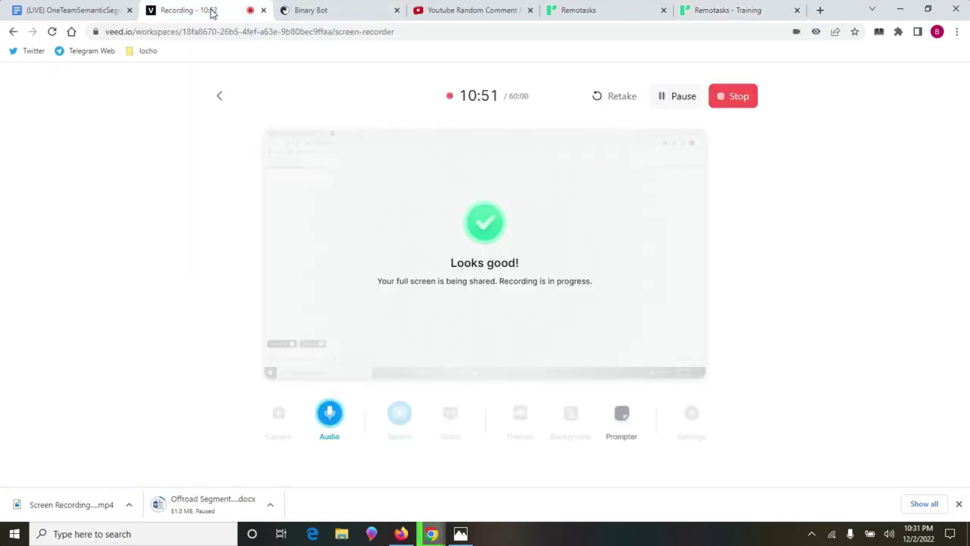
pyautogui.click(682, 99)
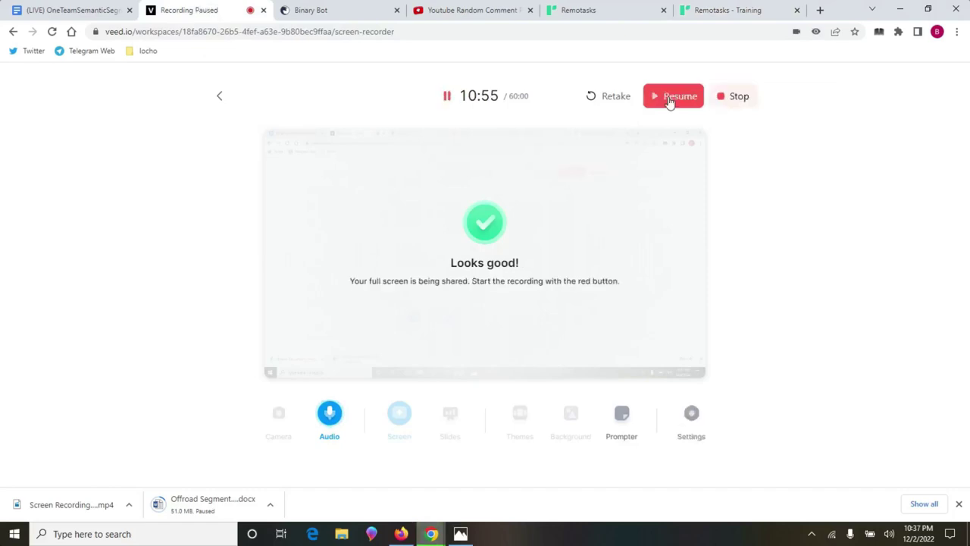
pyautogui.click(669, 98)
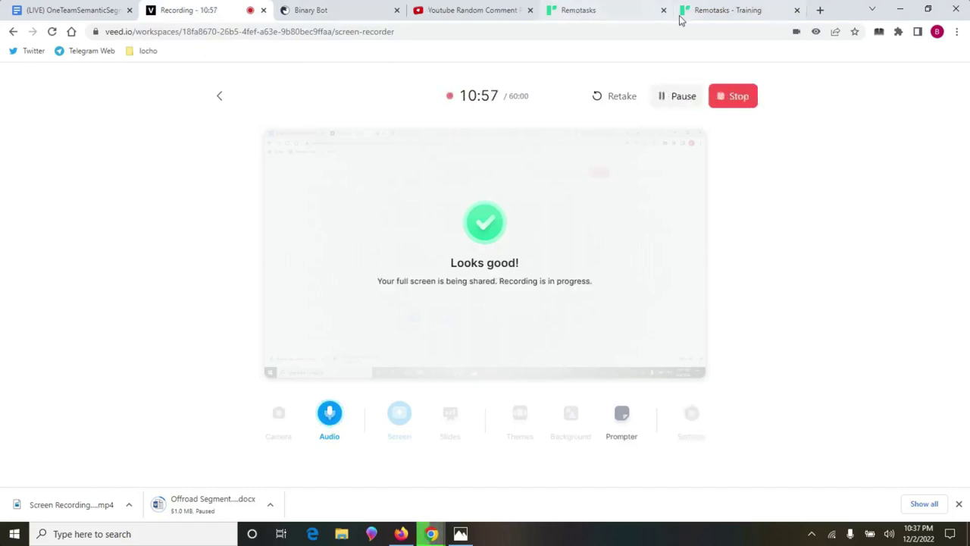
pyautogui.click(710, 12)
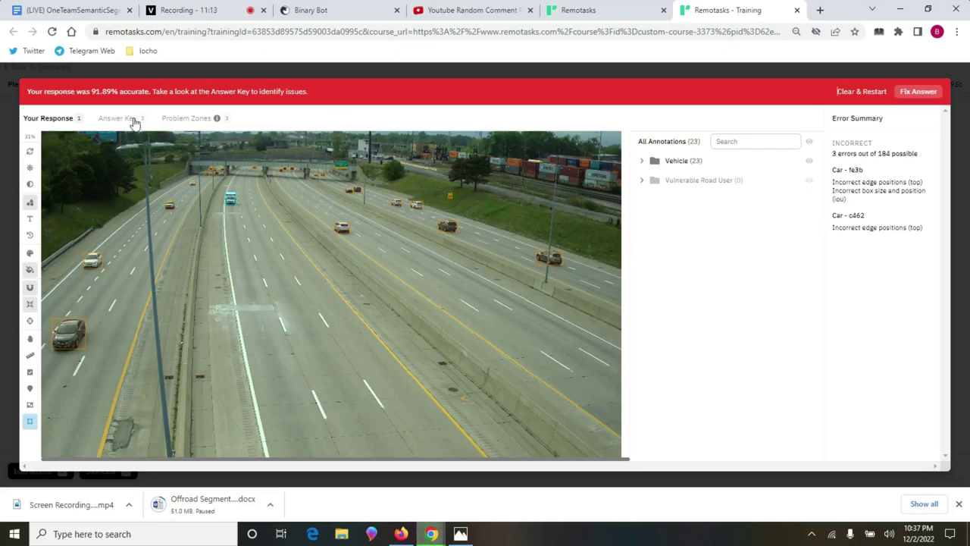
# Expand the Vehicle and Car annotations in the graded response and locate the fe3b Car's box under the overpass
pyautogui.click(674, 160)
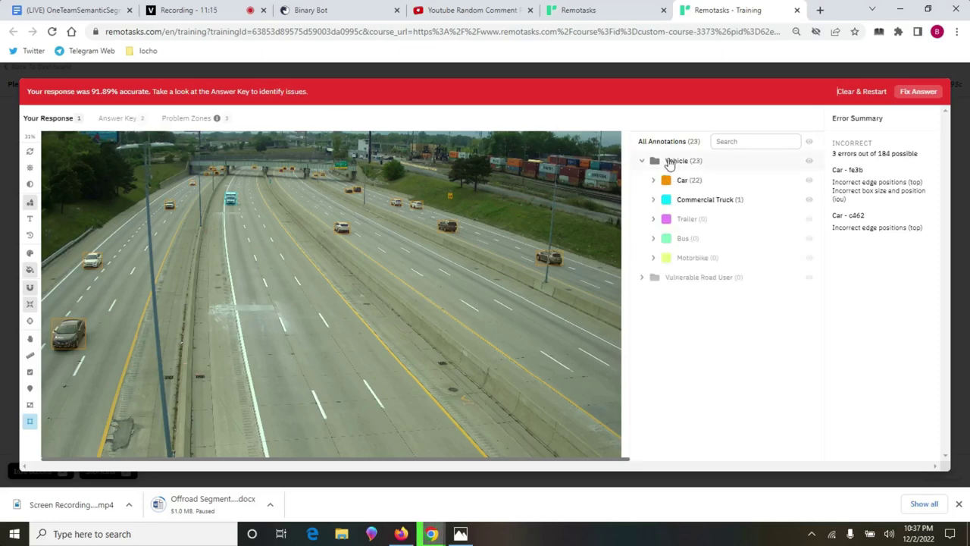
pyautogui.click(684, 185)
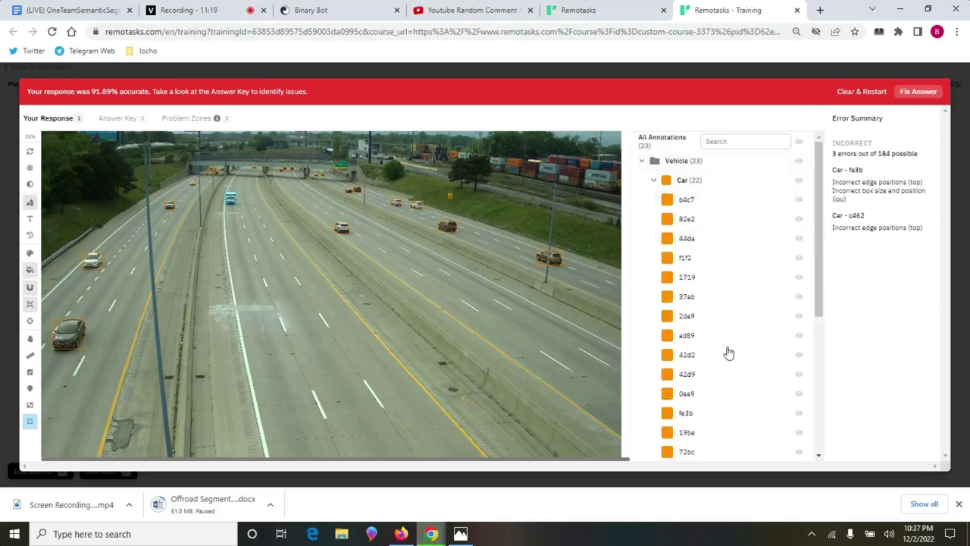
pyautogui.click(689, 415)
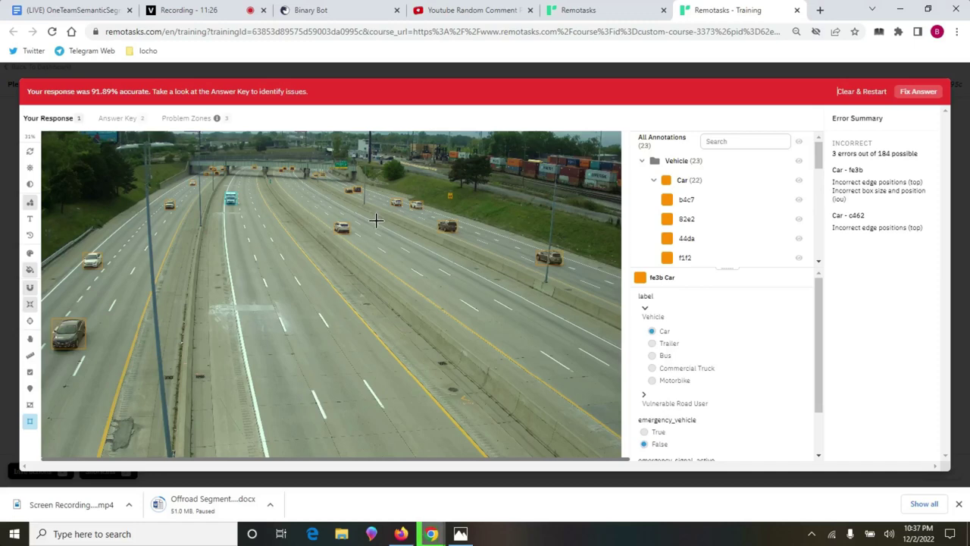
pyautogui.scroll(5, 376, 221)
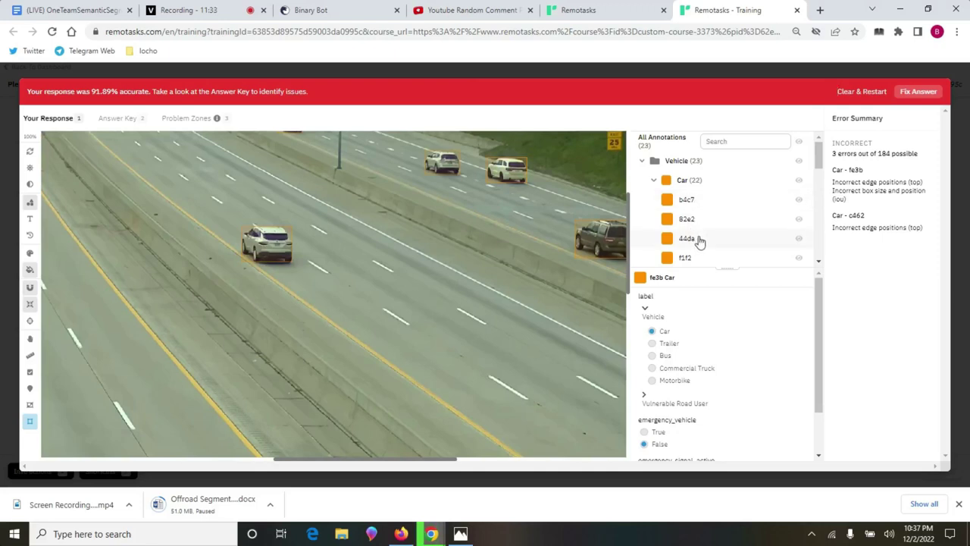
pyautogui.scroll(-1, 690, 237)
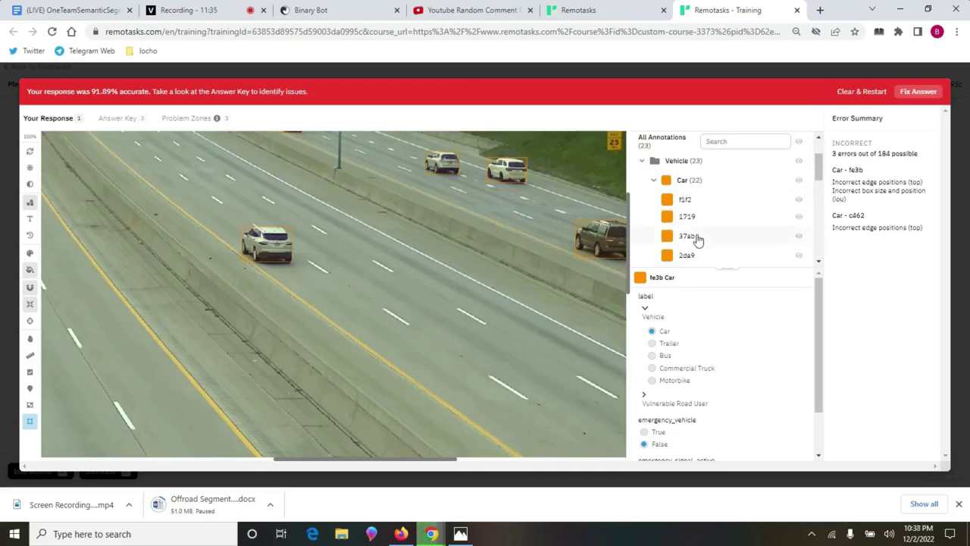
pyautogui.scroll(-2, 696, 247)
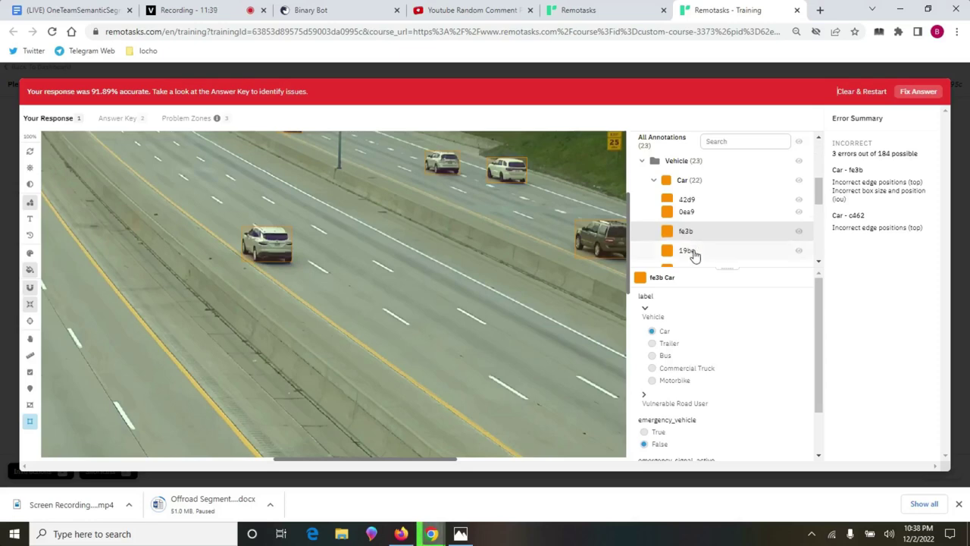
pyautogui.click(694, 254)
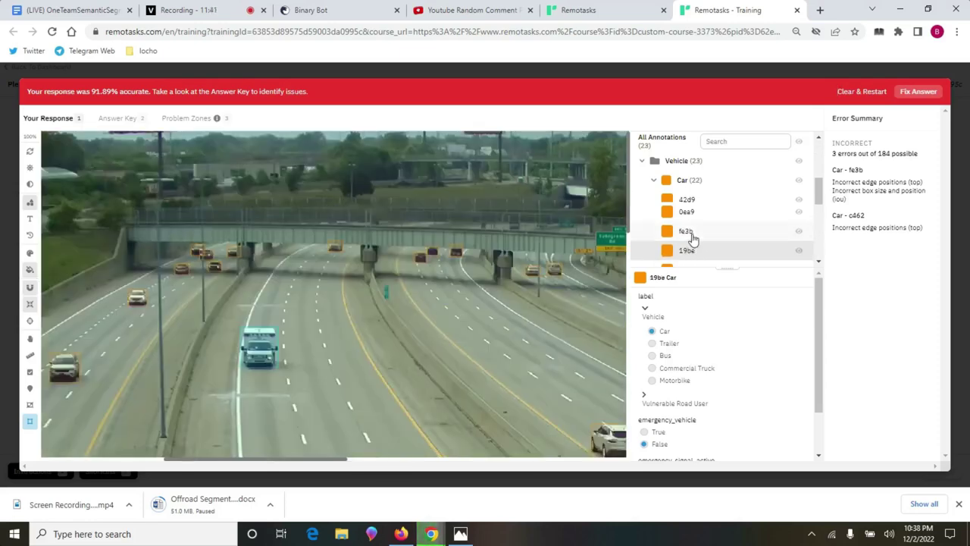
pyautogui.click(690, 232)
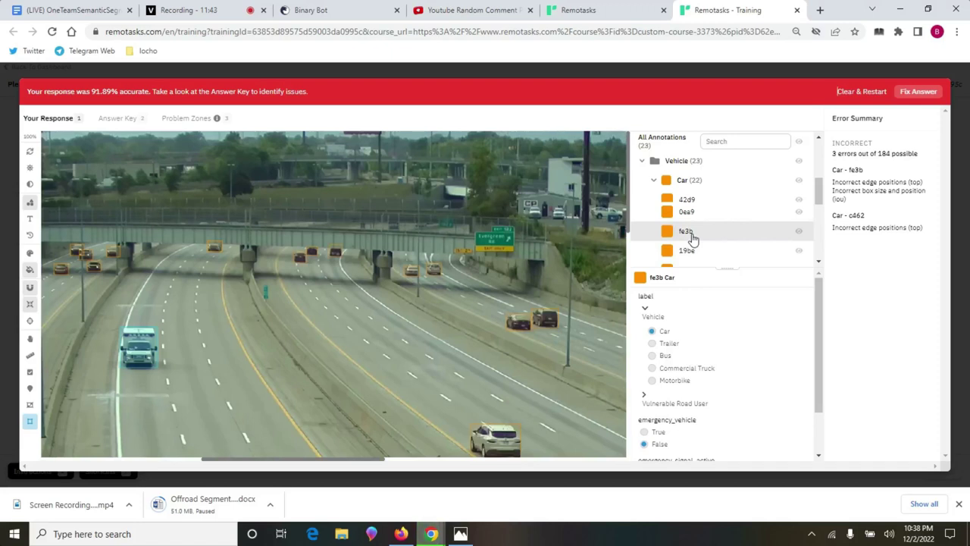
pyautogui.click(338, 256)
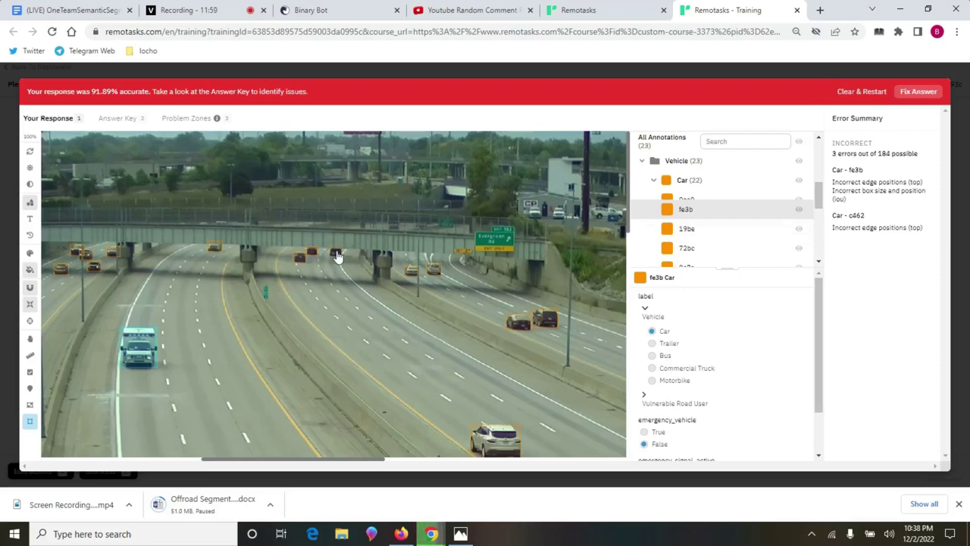
# Compare the fe3b Car's box in the response with its box in the answer key
pyautogui.click(116, 121)
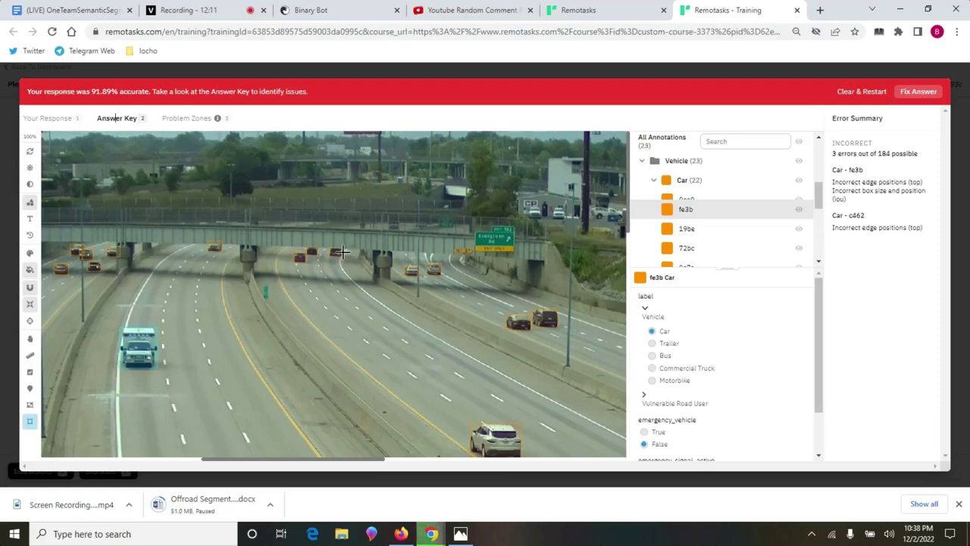
pyautogui.click(60, 121)
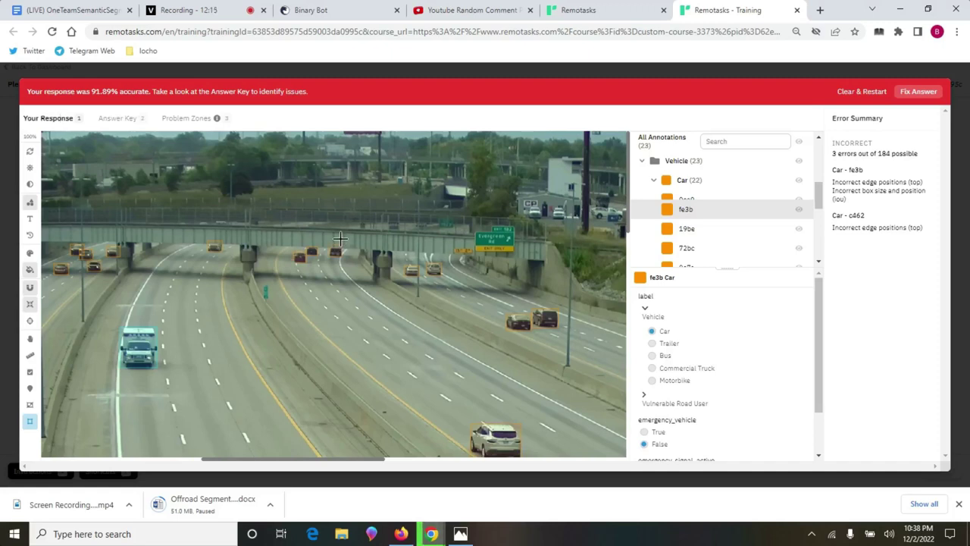
pyautogui.click(124, 120)
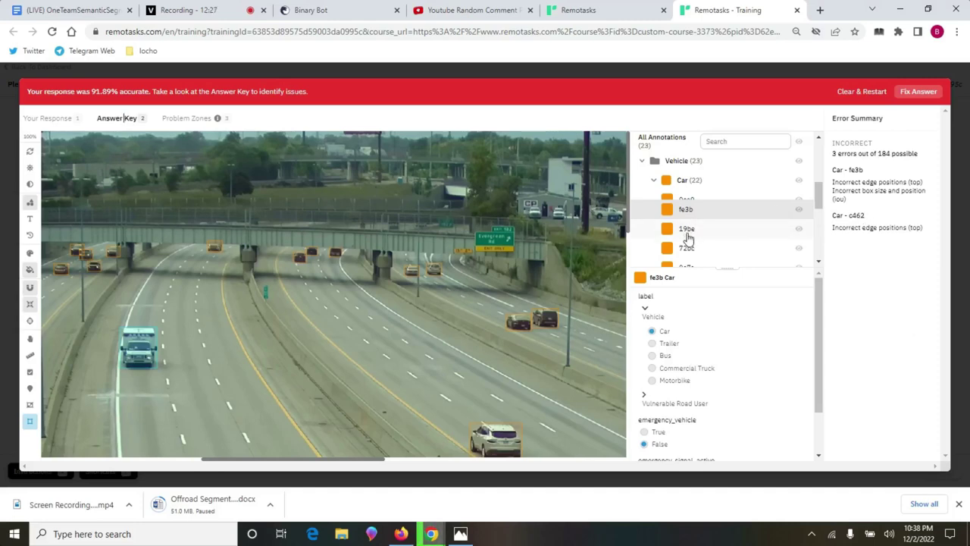
# Locate the c462 Car in the answer key by selecting it and checking the cars on and under the overpass stretch
pyautogui.scroll(-5, 690, 238)
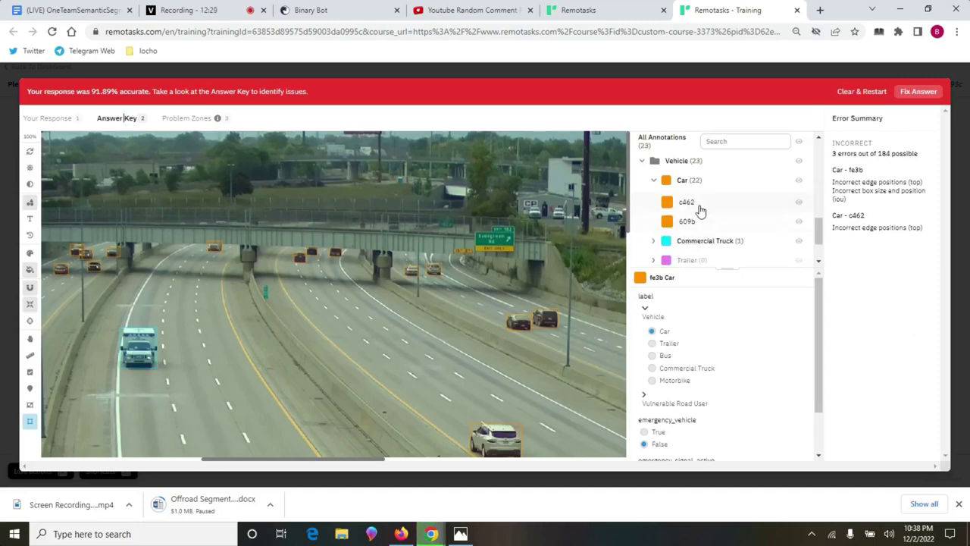
pyautogui.click(699, 205)
pyautogui.click(699, 205)
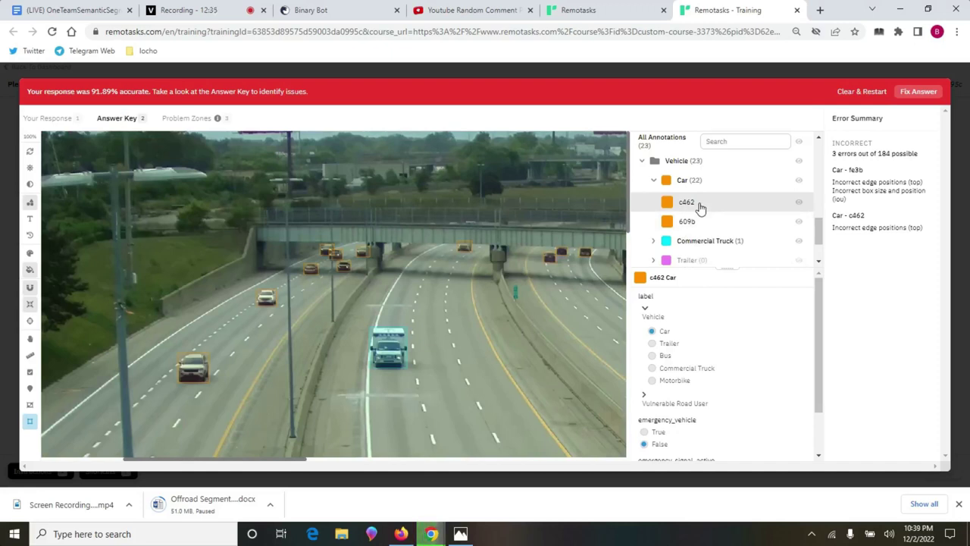
pyautogui.click(365, 260)
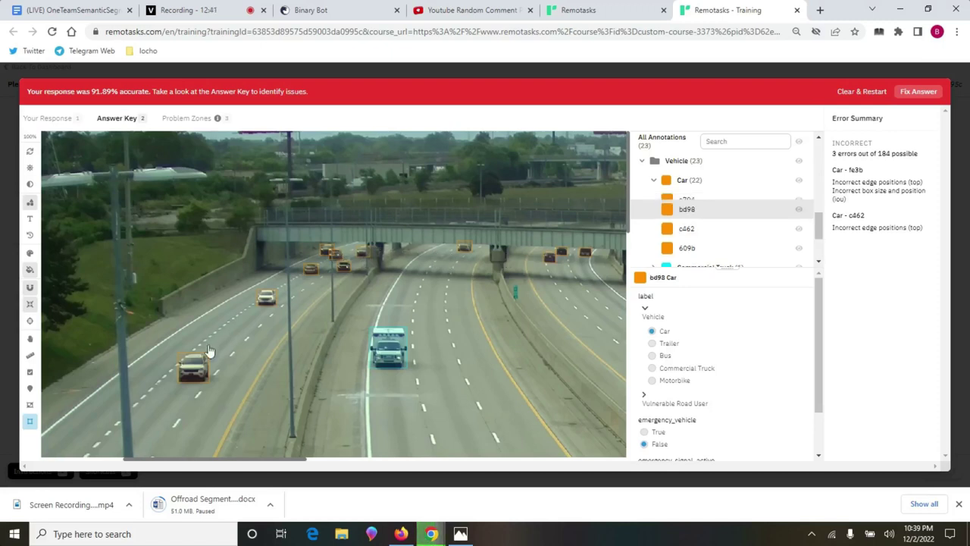
pyautogui.click(195, 370)
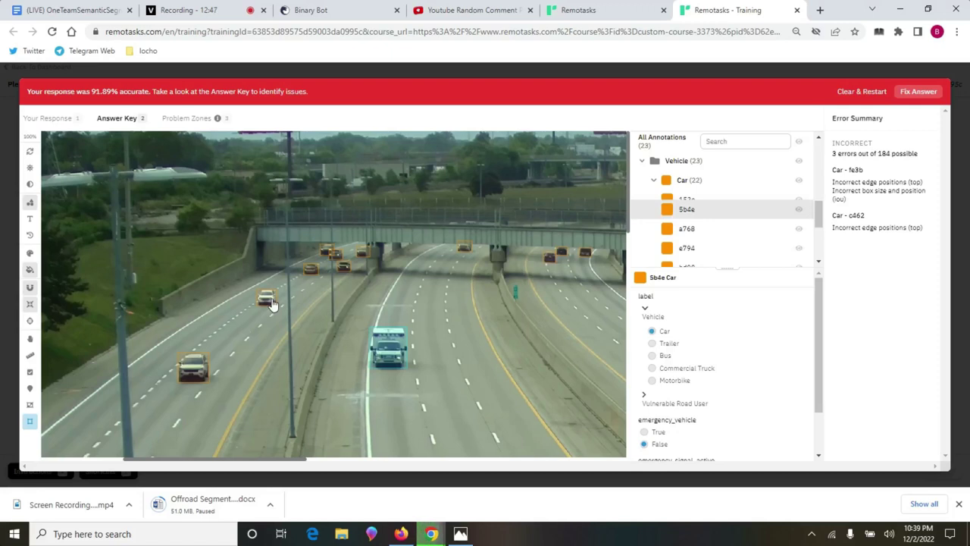
pyautogui.click(313, 274)
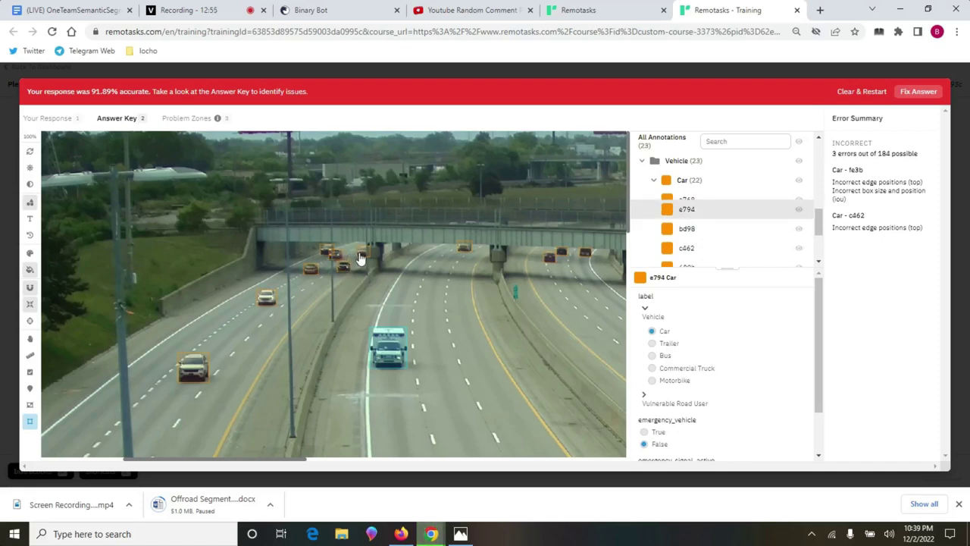
pyautogui.click(466, 250)
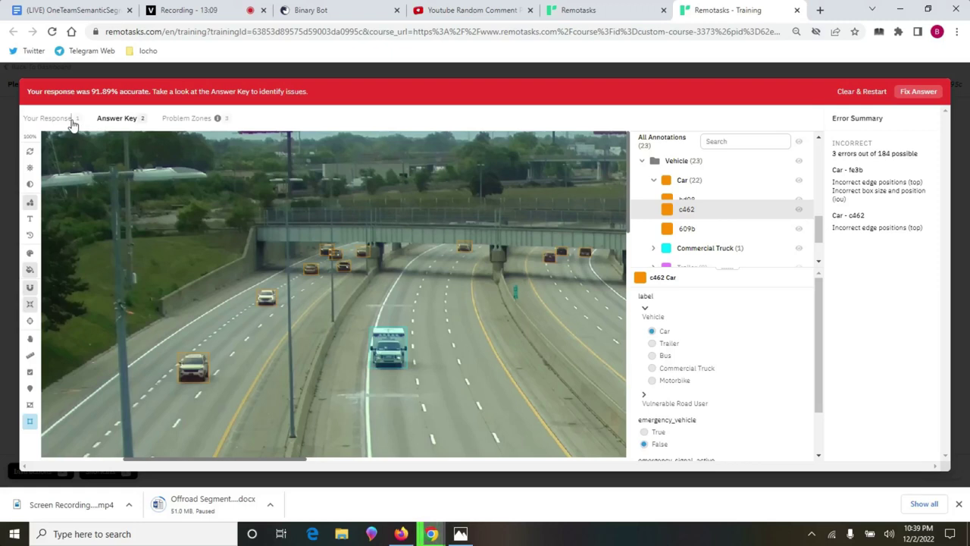
# Compare the c462 Car's box under the overpass repeatedly between the response and the answer key
pyautogui.click(48, 118)
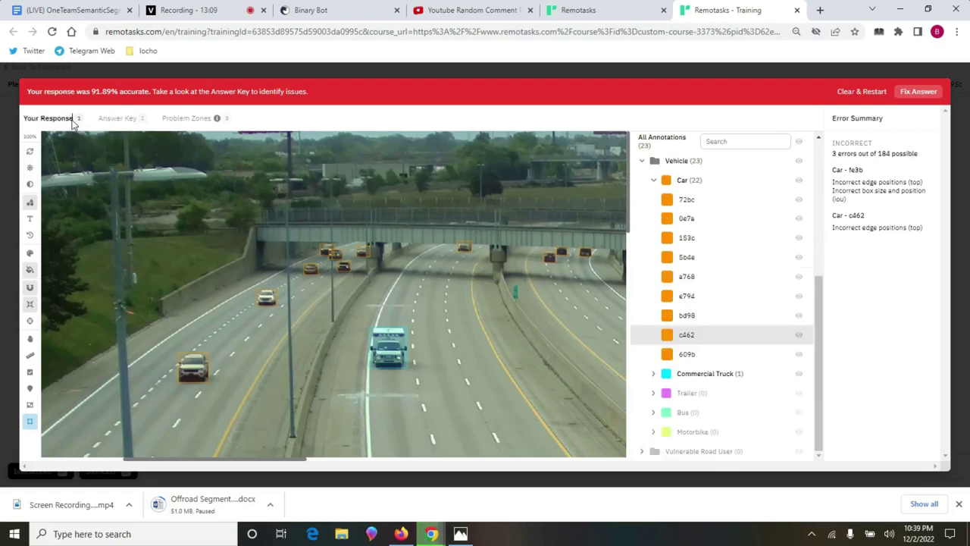
pyautogui.click(117, 120)
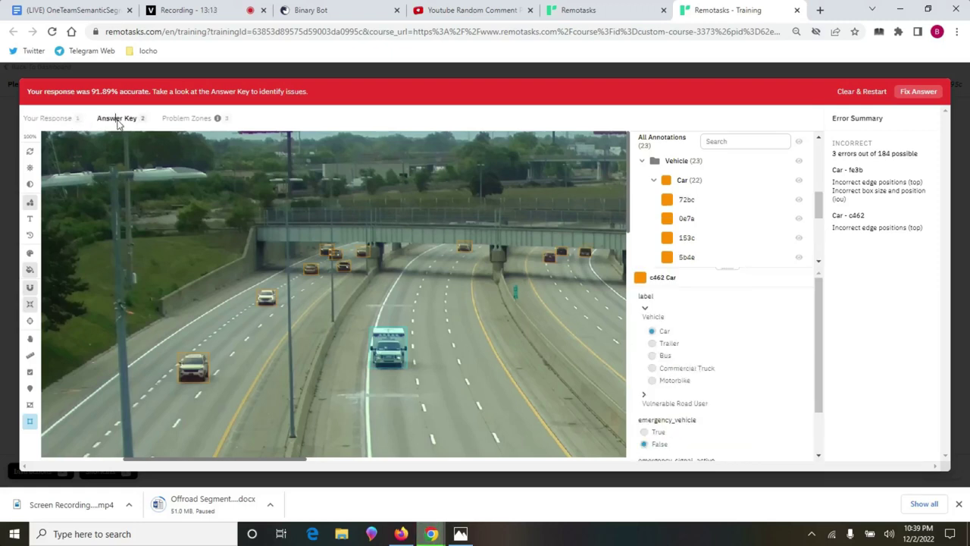
pyautogui.click(61, 122)
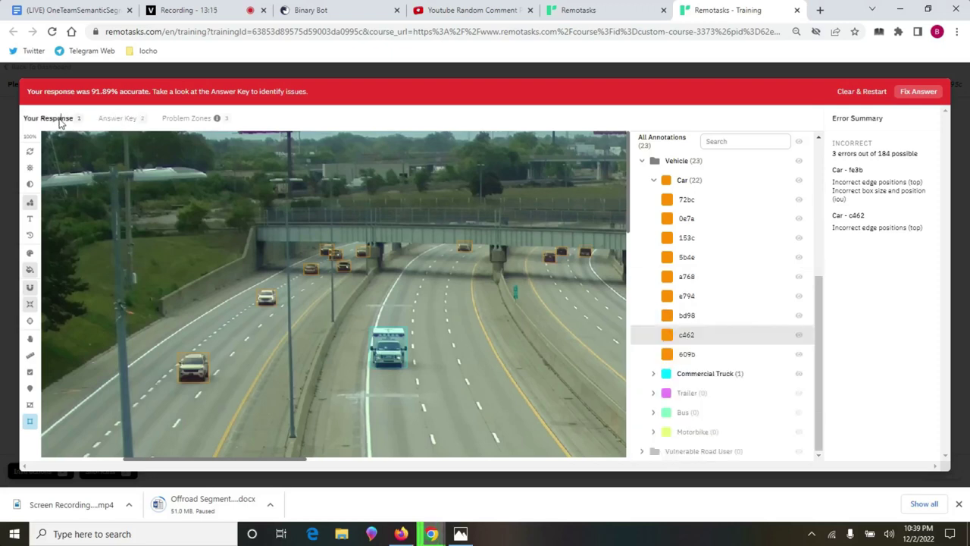
pyautogui.click(131, 119)
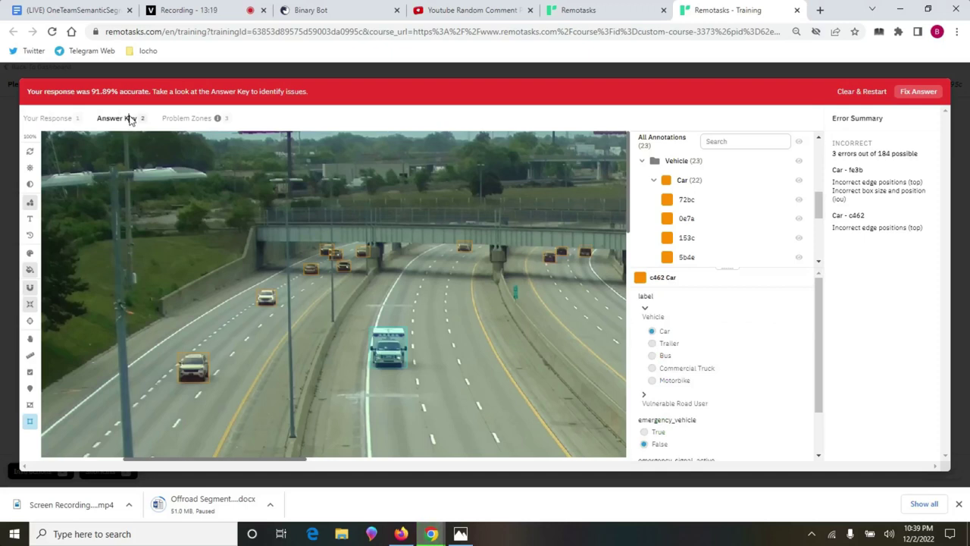
pyautogui.click(61, 121)
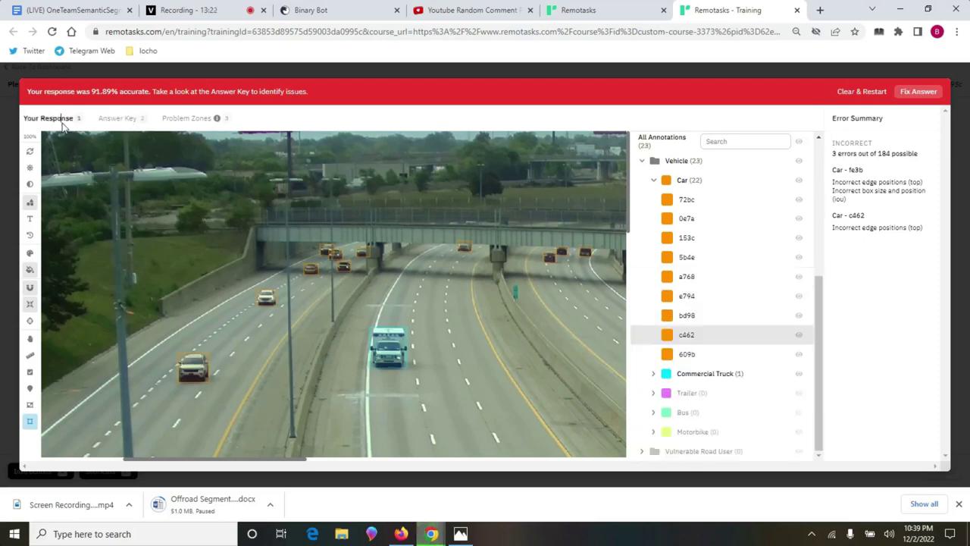
pyautogui.click(117, 120)
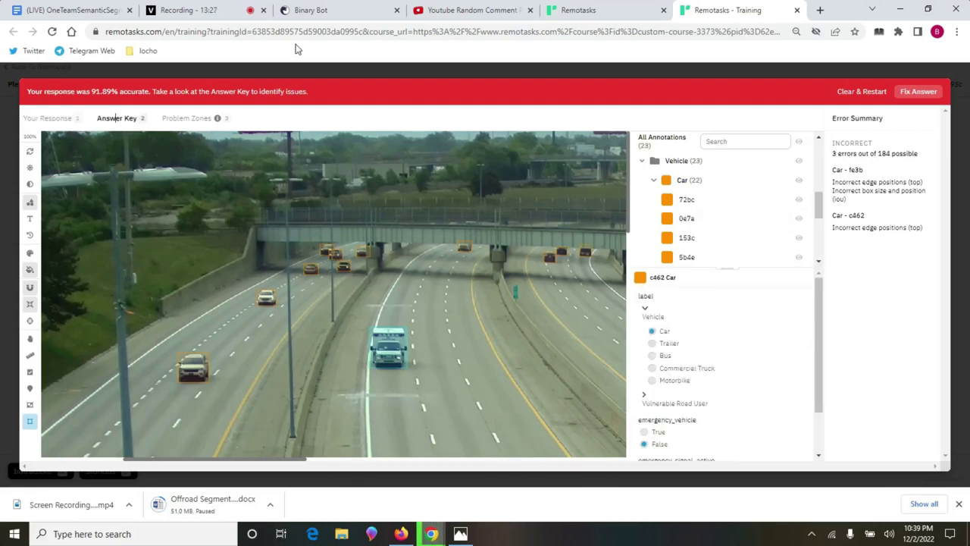
# Switch to VEED to check the running screen recording, and return to the Remotasks training page
pyautogui.click(207, 12)
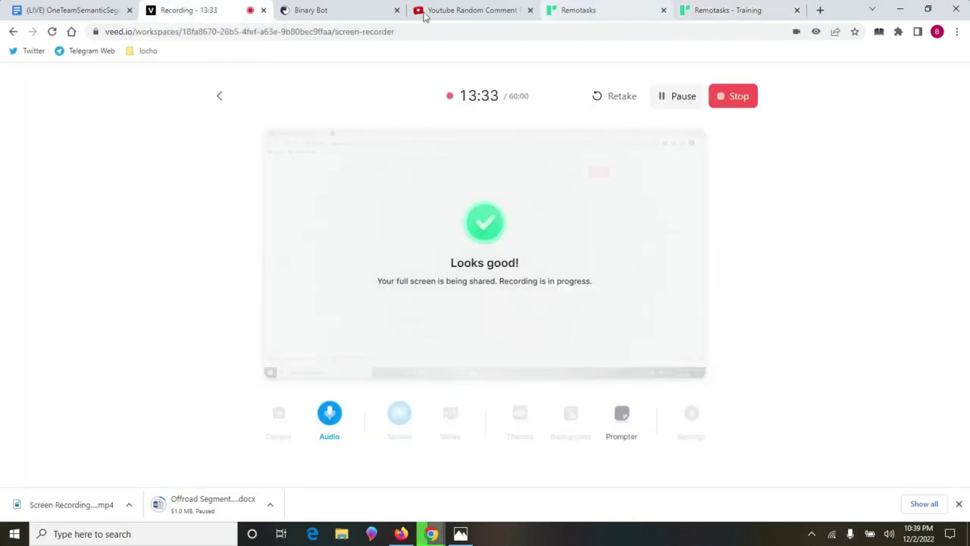
pyautogui.click(724, 10)
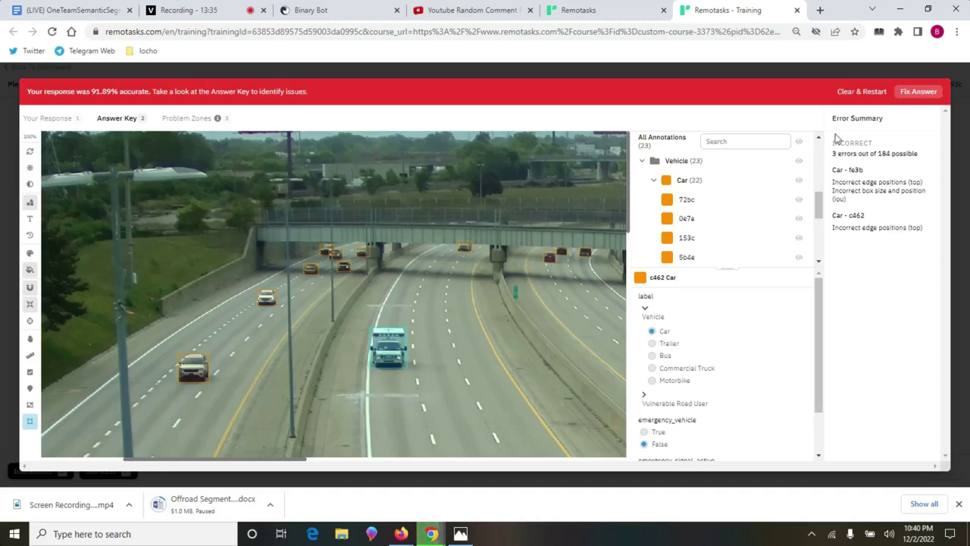
# Reopen the graded response for fixing and select the fe3b Car's box under the overpass
pyautogui.click(925, 98)
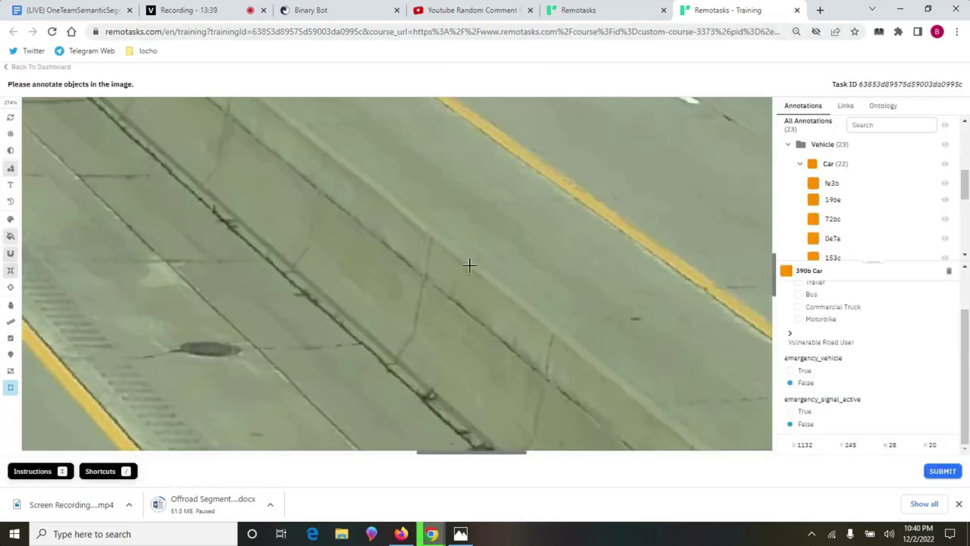
pyautogui.scroll(-5, 466, 248)
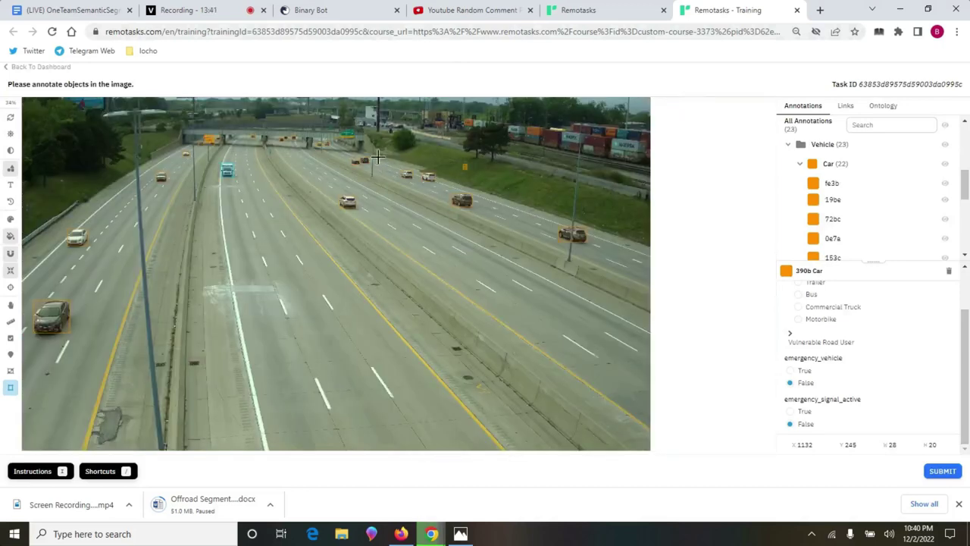
pyautogui.scroll(3, 379, 157)
pyautogui.press('Escape')
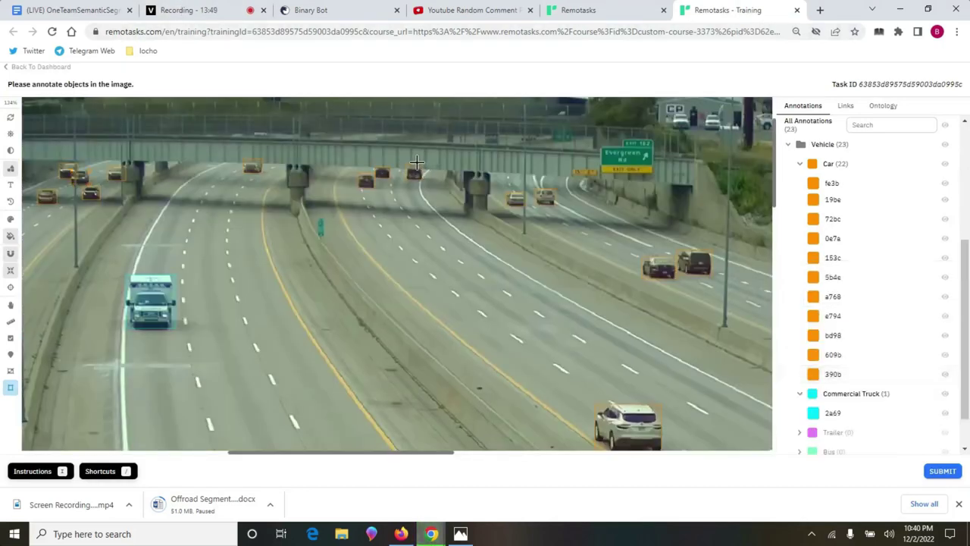
pyautogui.click(414, 168)
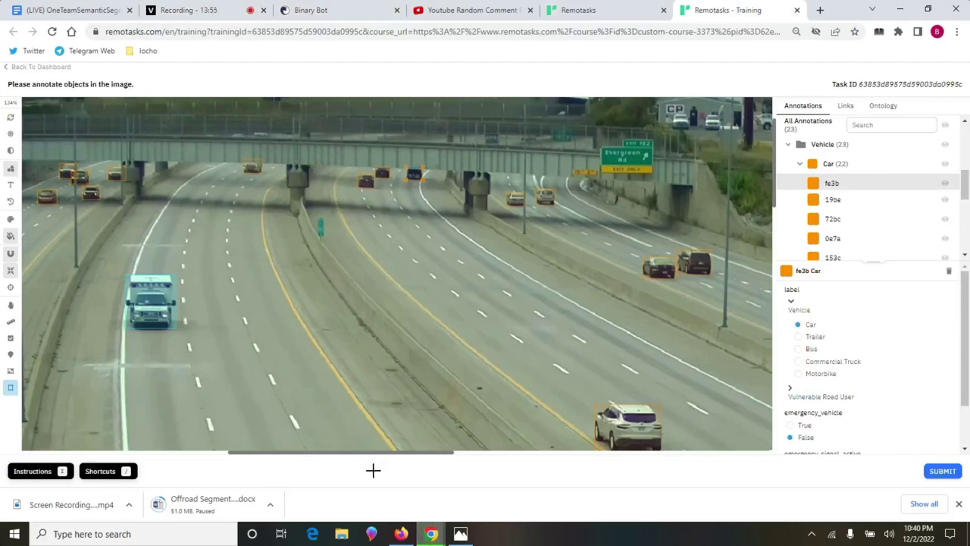
# Inspect the 609b and 390b Car boxes among the oncoming cars near the overpass, and clear the selection
pyautogui.moveTo(379, 456); pyautogui.dragTo(287, 458)
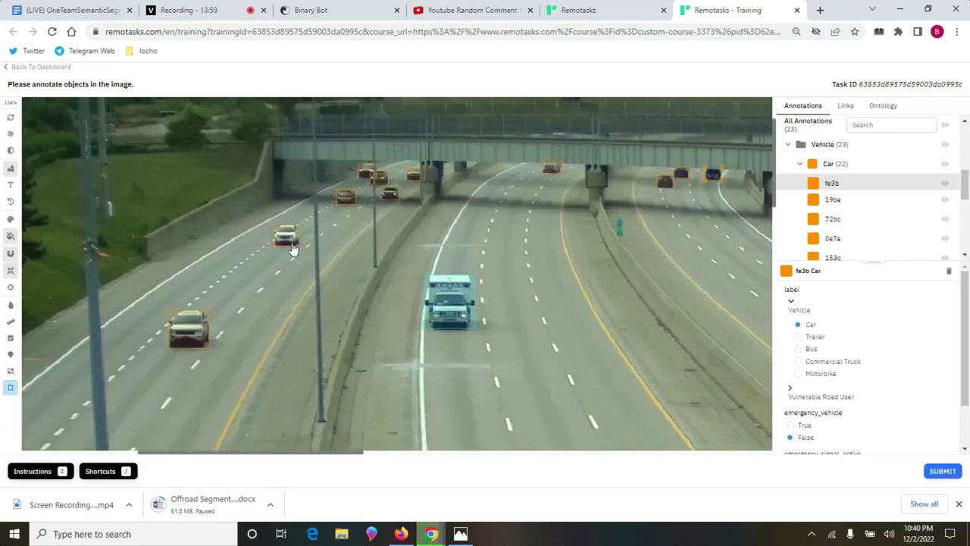
pyautogui.click(367, 174)
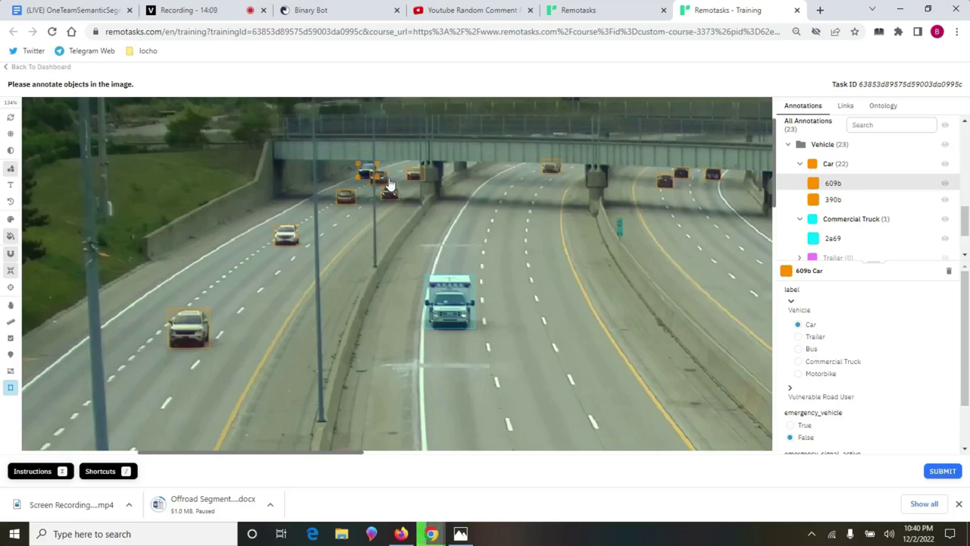
pyautogui.press('Delete')
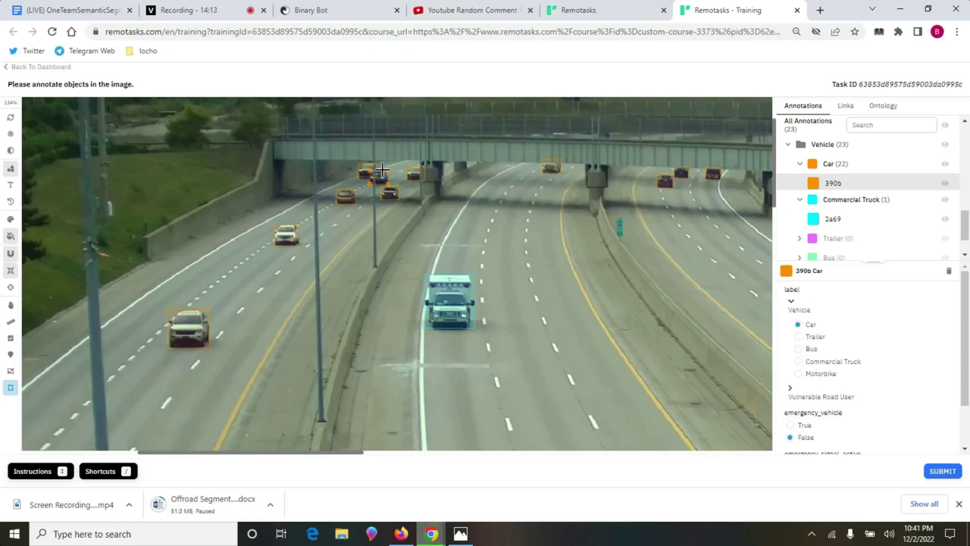
pyautogui.click(409, 253)
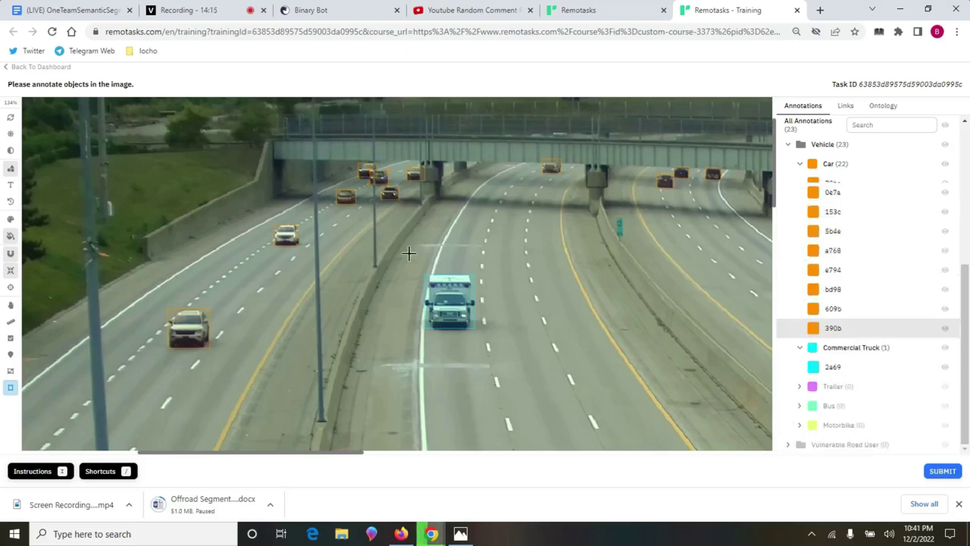